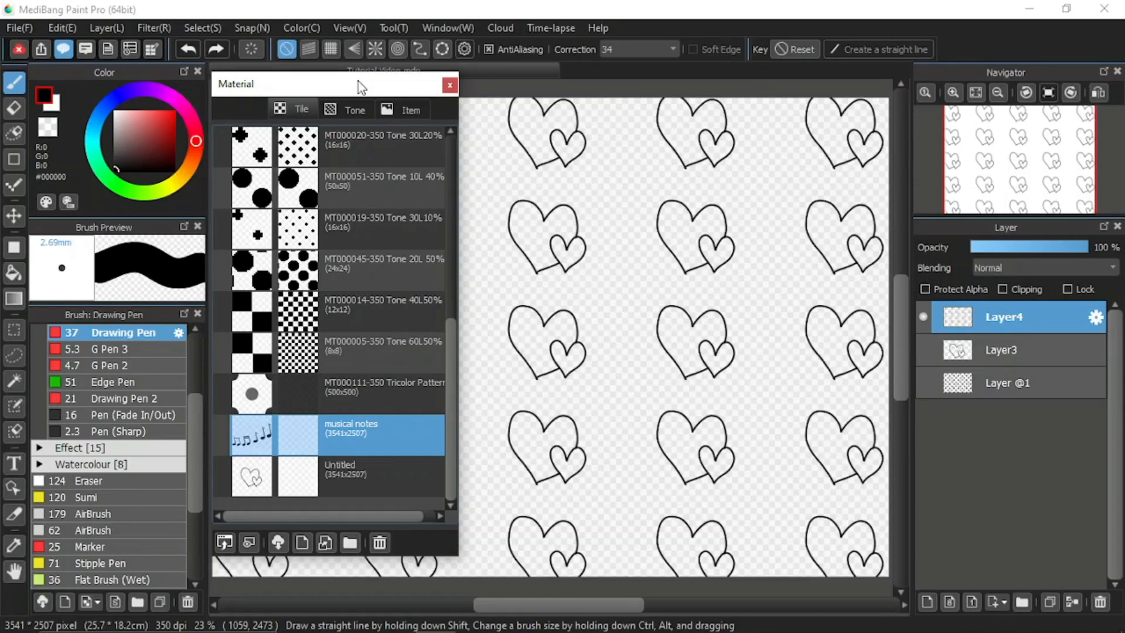
# Step: Rename the Untitled heart tile at the end of the material list as "Hati"
pyautogui.moveTo(334, 86); pyautogui.dragTo(526, 84)
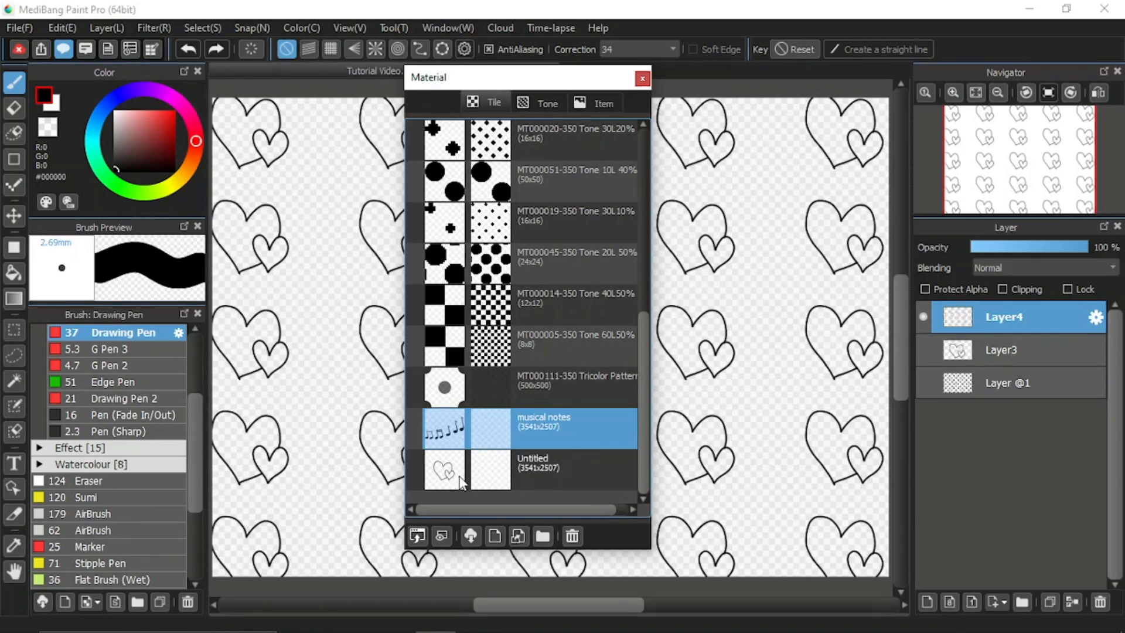
pyautogui.click(595, 479)
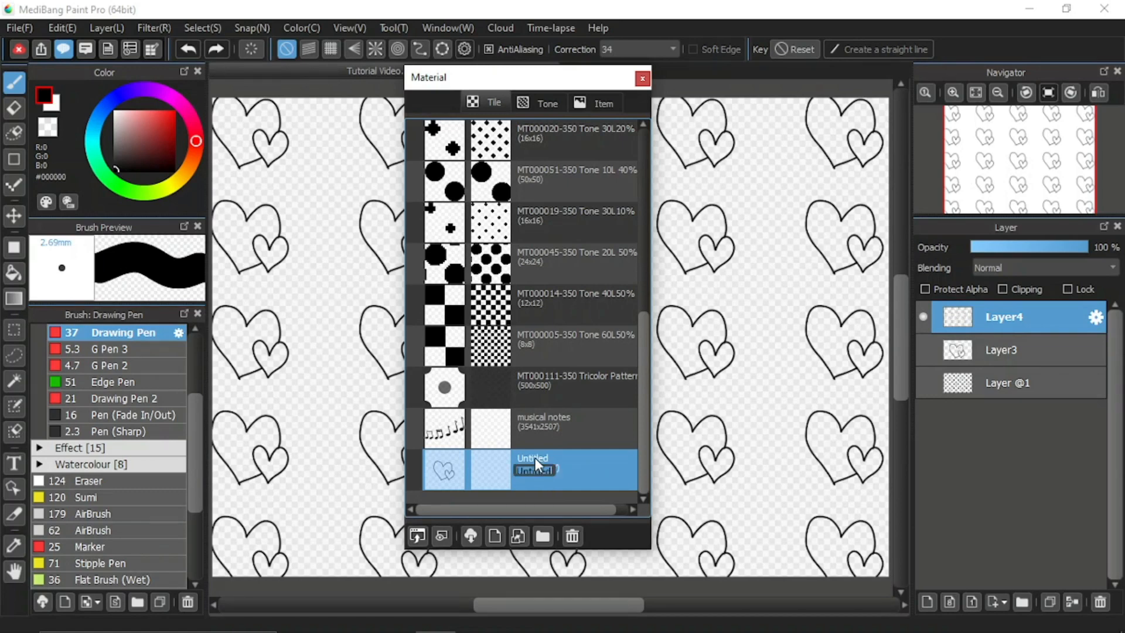
pyautogui.doubleClick(535, 458)
pyautogui.write('Hati')
pyautogui.press('Return')
# Step: Move the musical notes tile to the start of the ungrouped materials, just above Renda
pyautogui.click(580, 432)
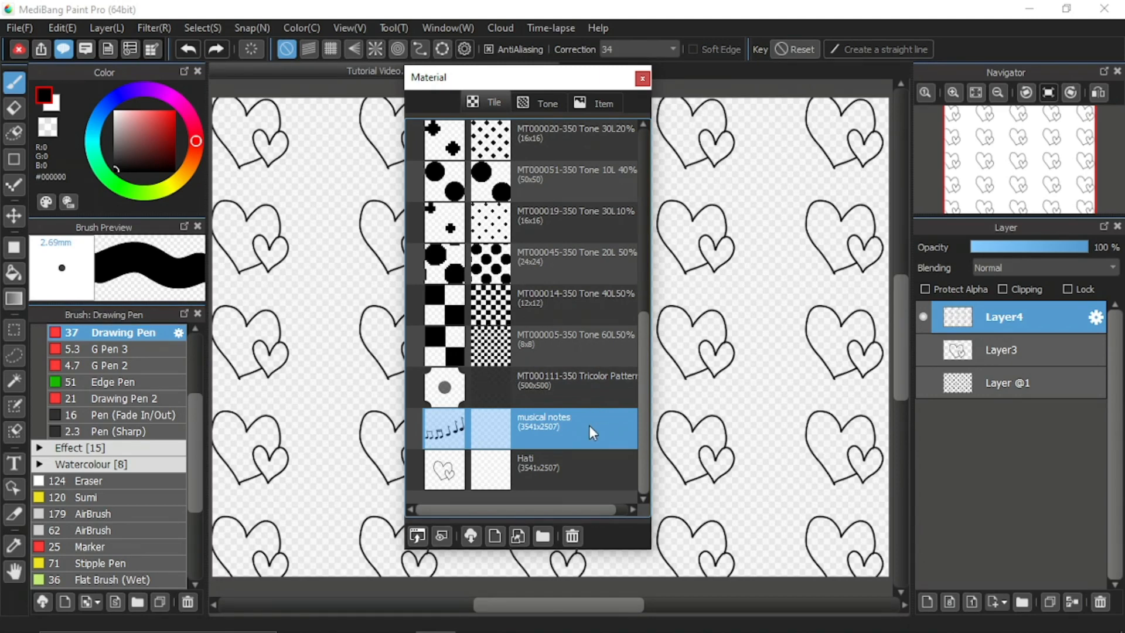
pyautogui.moveTo(589, 427); pyautogui.dragTo(598, 171)
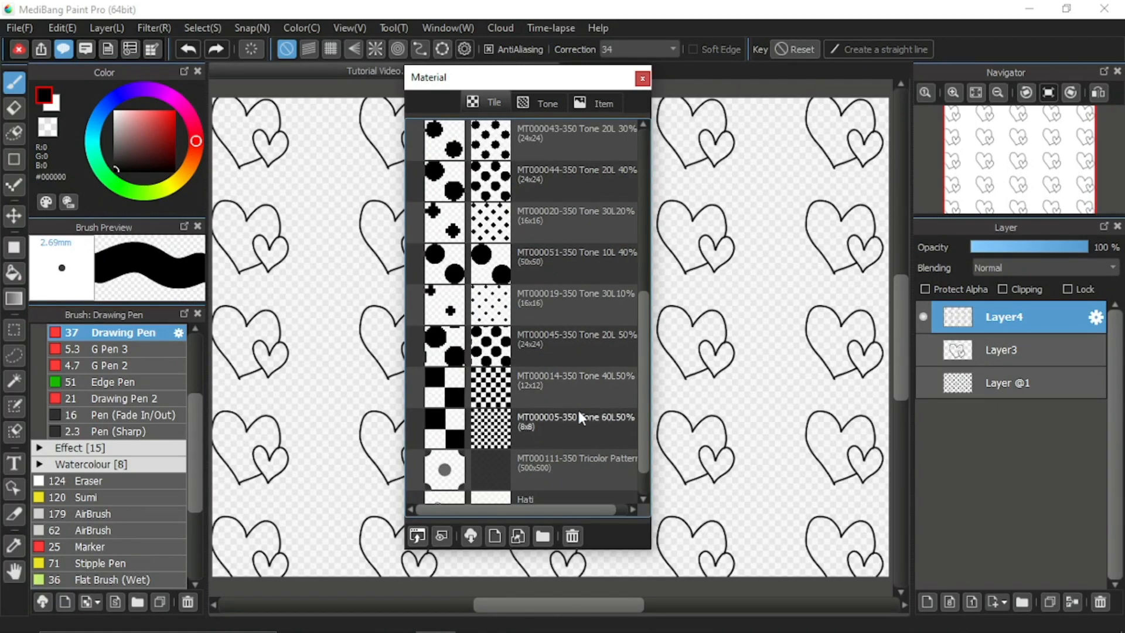
pyautogui.scroll(5, 566, 428)
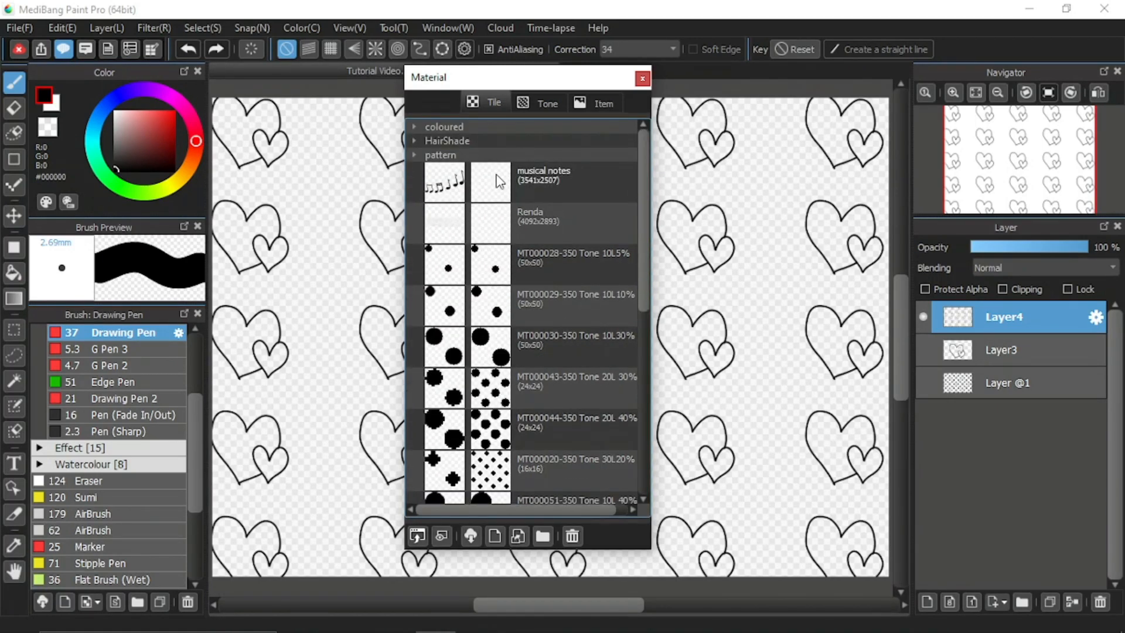
pyautogui.scroll(-5, 550, 343)
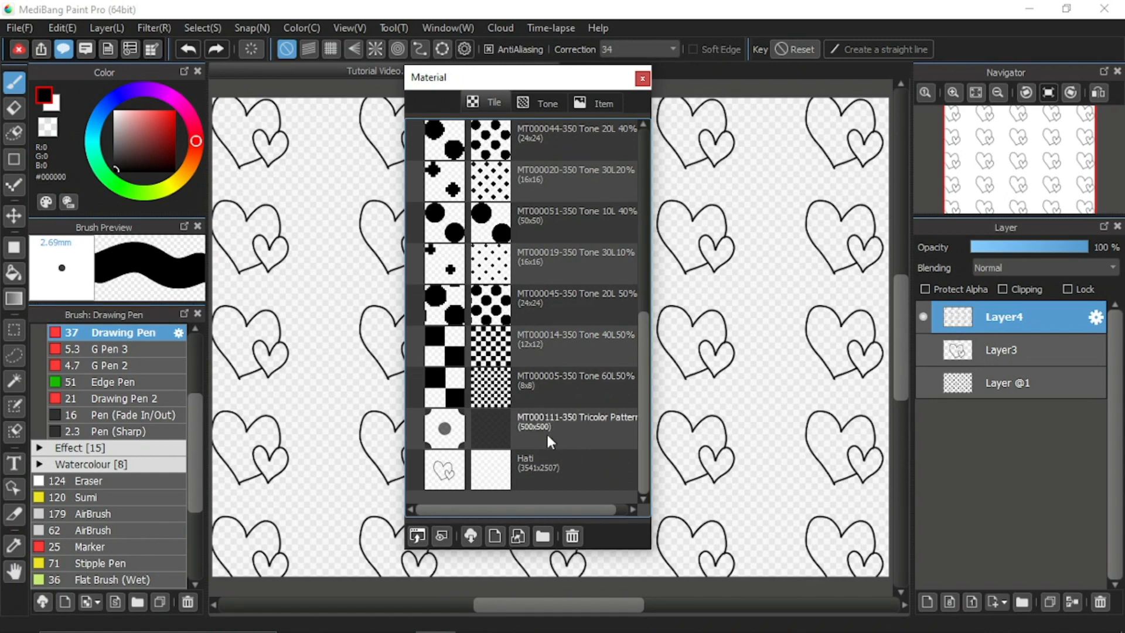
# Step: Move the Hati tile from the end of the material list to just below Renda
pyautogui.scroll(5, 551, 462)
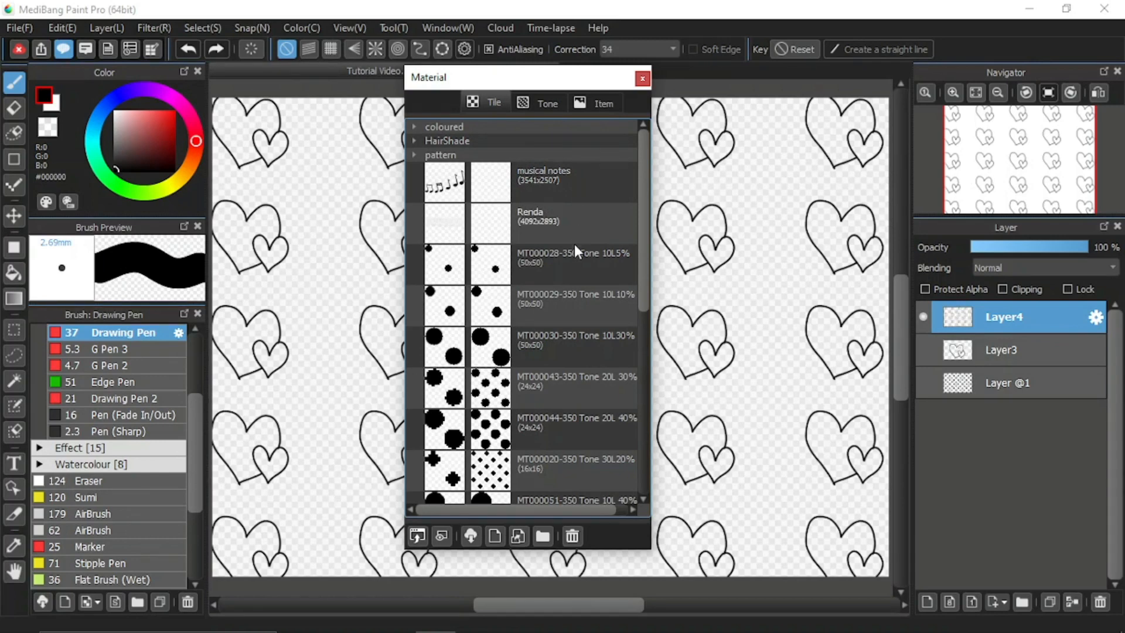
pyautogui.scroll(-5, 574, 243)
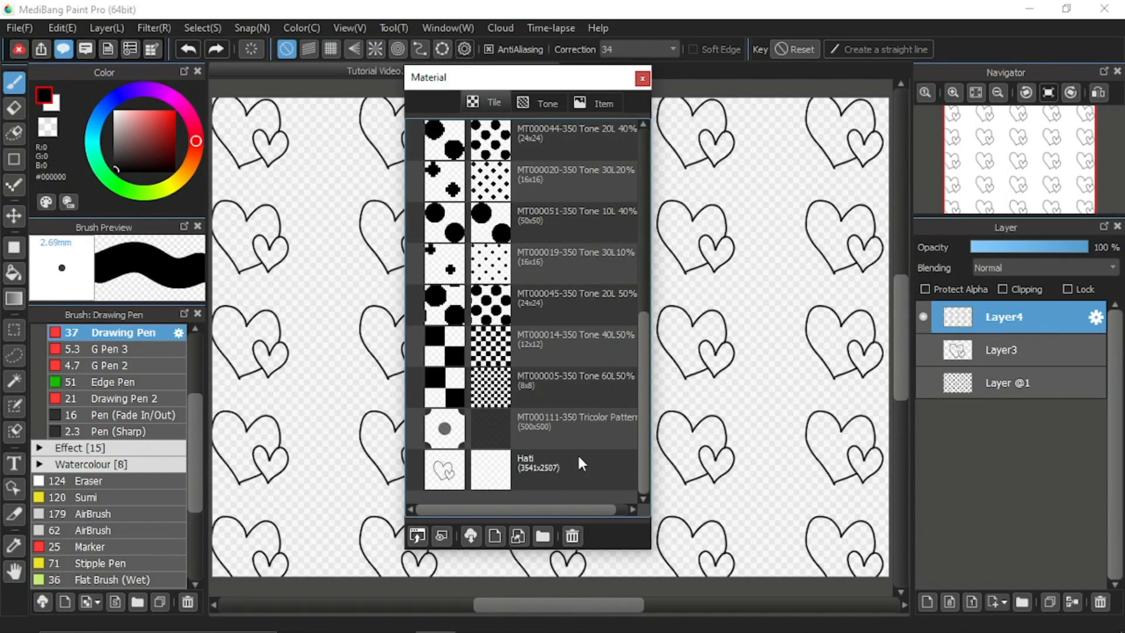
pyautogui.click(582, 472)
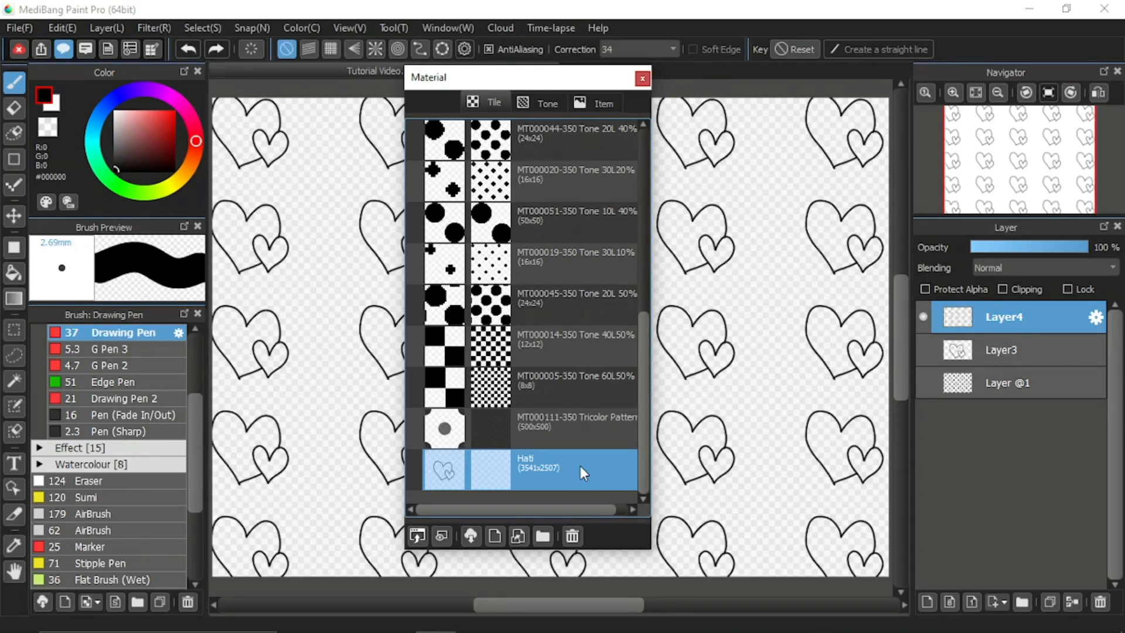
pyautogui.moveTo(579, 465); pyautogui.dragTo(598, 219)
pyautogui.scroll(-3, 598, 218)
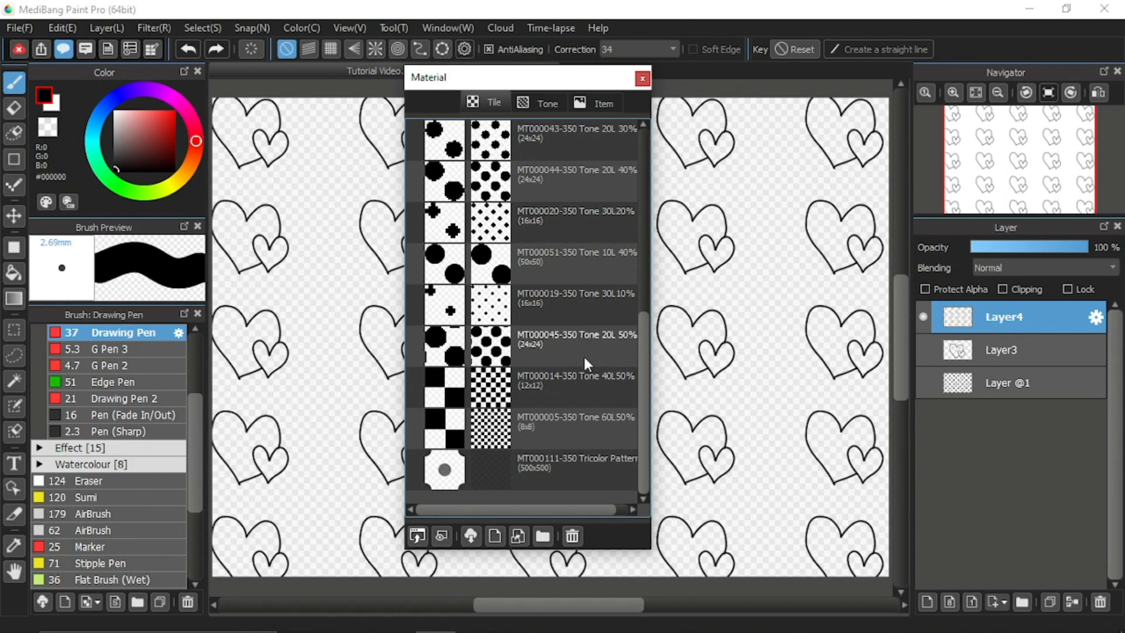
pyautogui.scroll(3, 582, 355)
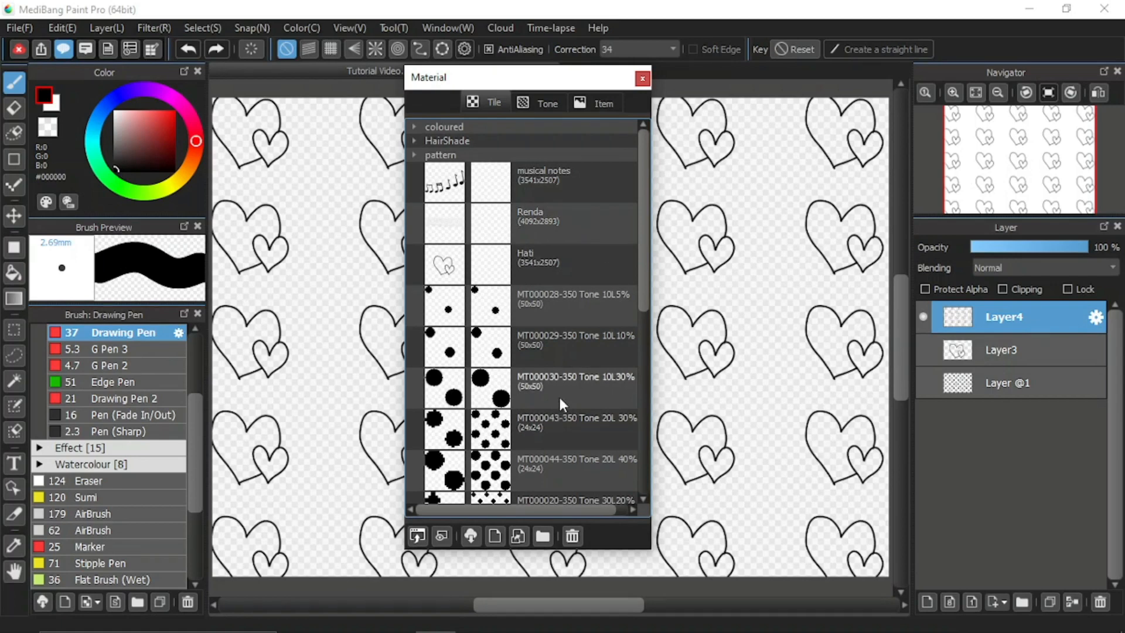
# Step: Reorder the tile materials by moving Renda to just below Hati
pyautogui.click(593, 222)
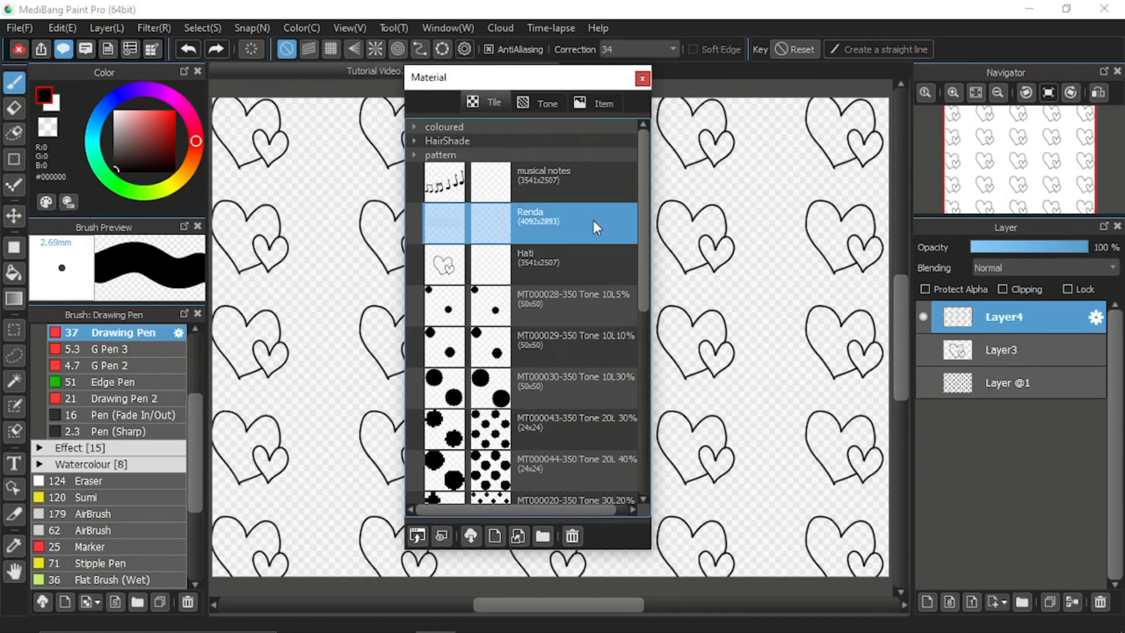
pyautogui.moveTo(593, 221); pyautogui.dragTo(590, 378)
pyautogui.moveTo(592, 306); pyautogui.dragTo(593, 296)
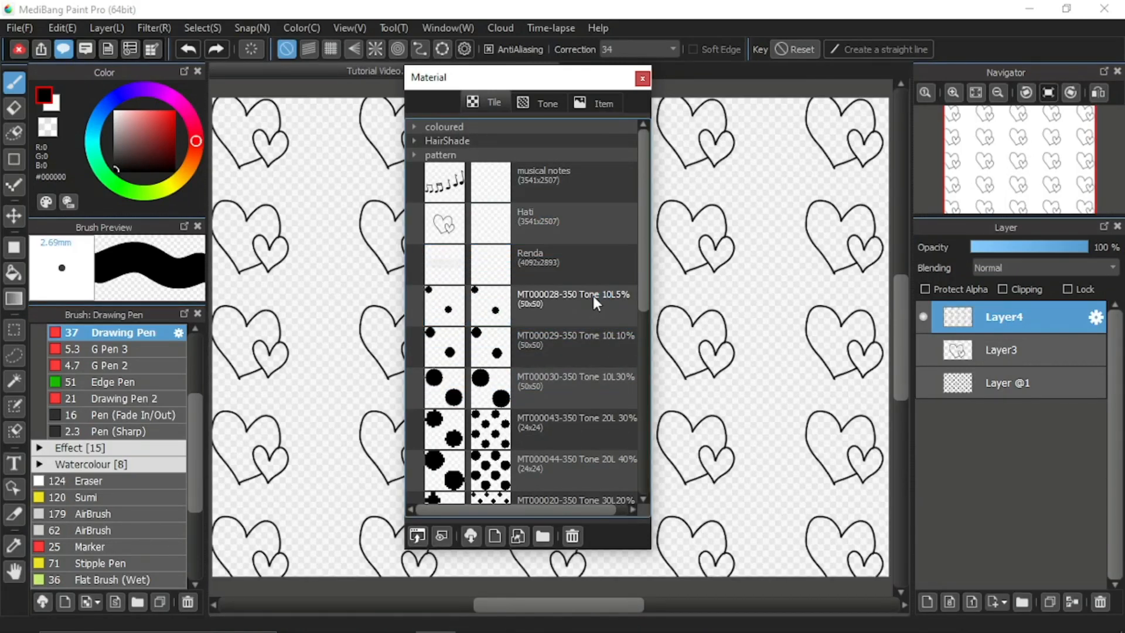
pyautogui.click(571, 274)
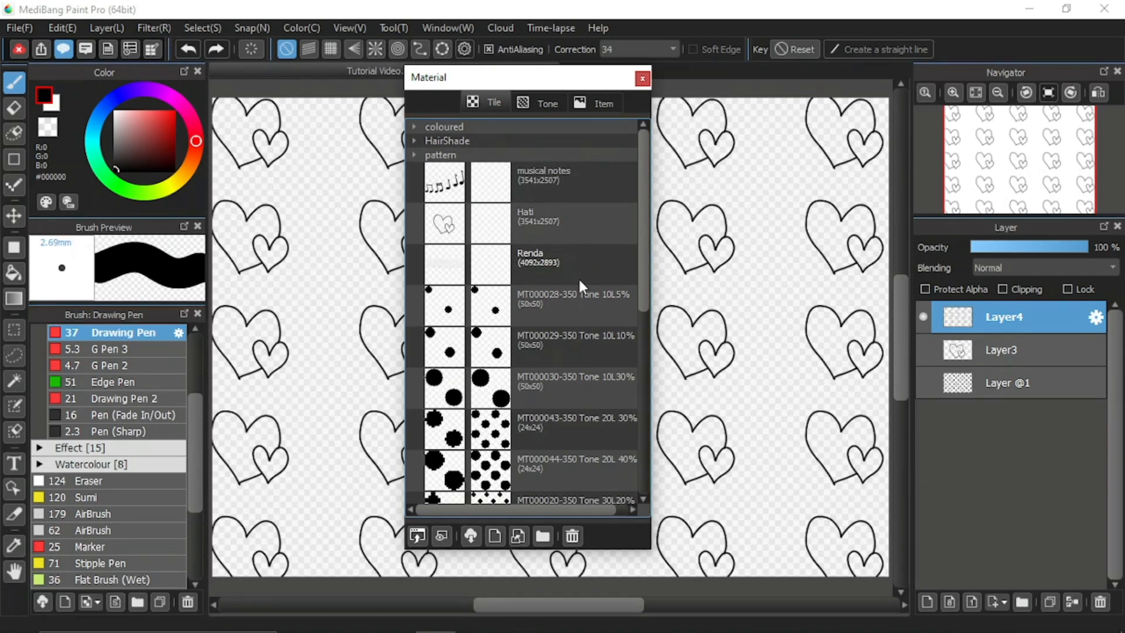
pyautogui.click(523, 220)
pyautogui.click(539, 284)
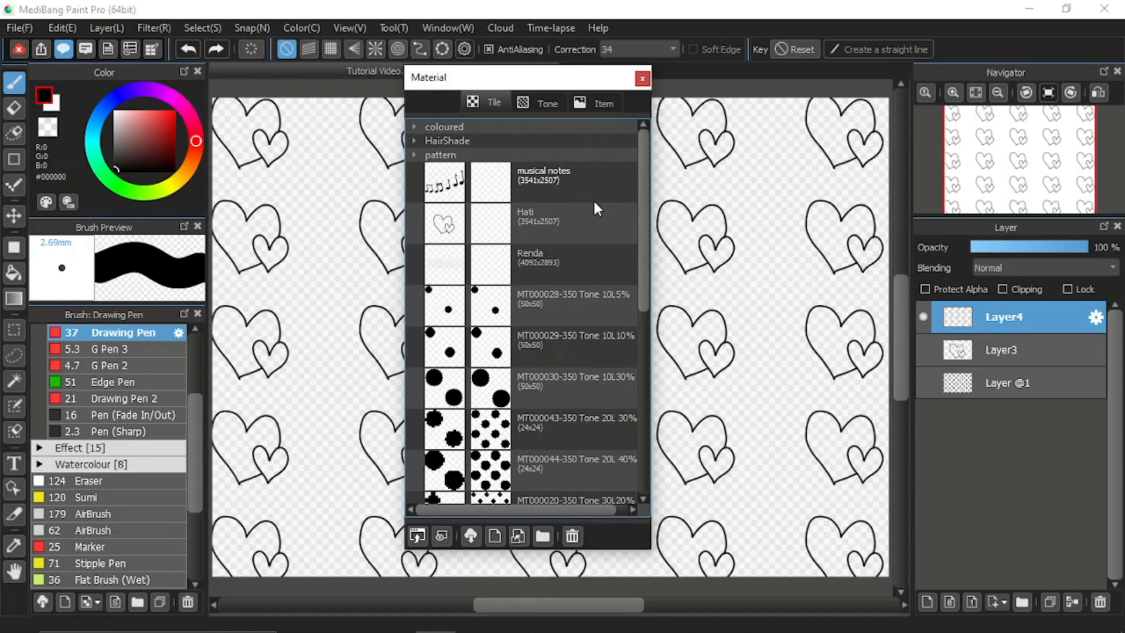
# Step: Create a new material group named "Tutorial"
pyautogui.click(544, 543)
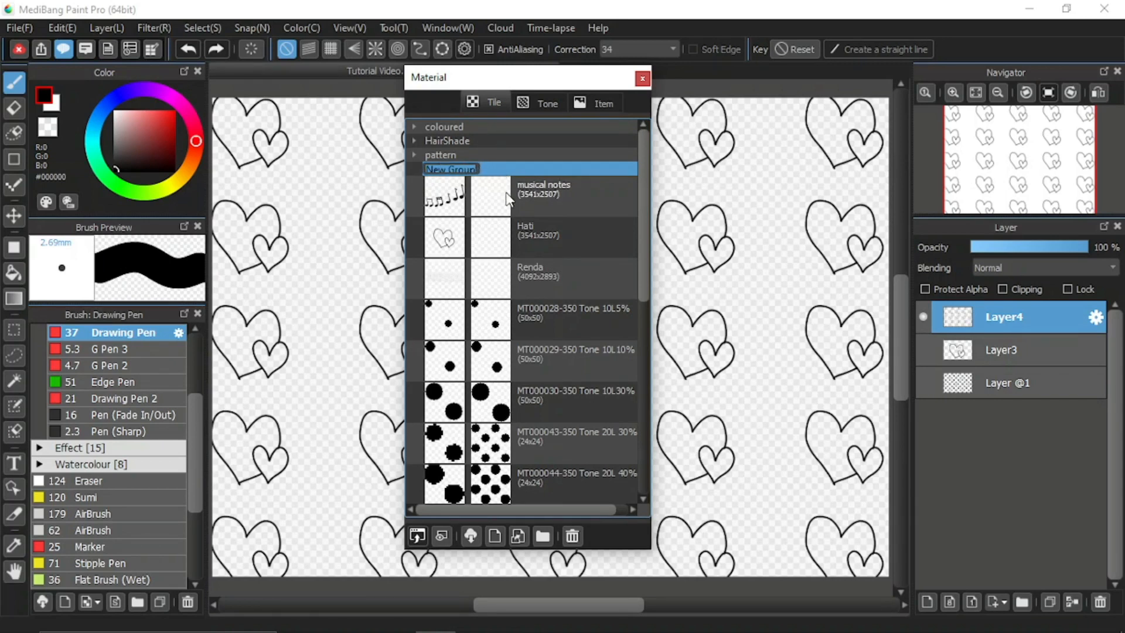
pyautogui.write('Tutorial')
pyautogui.press('Return')
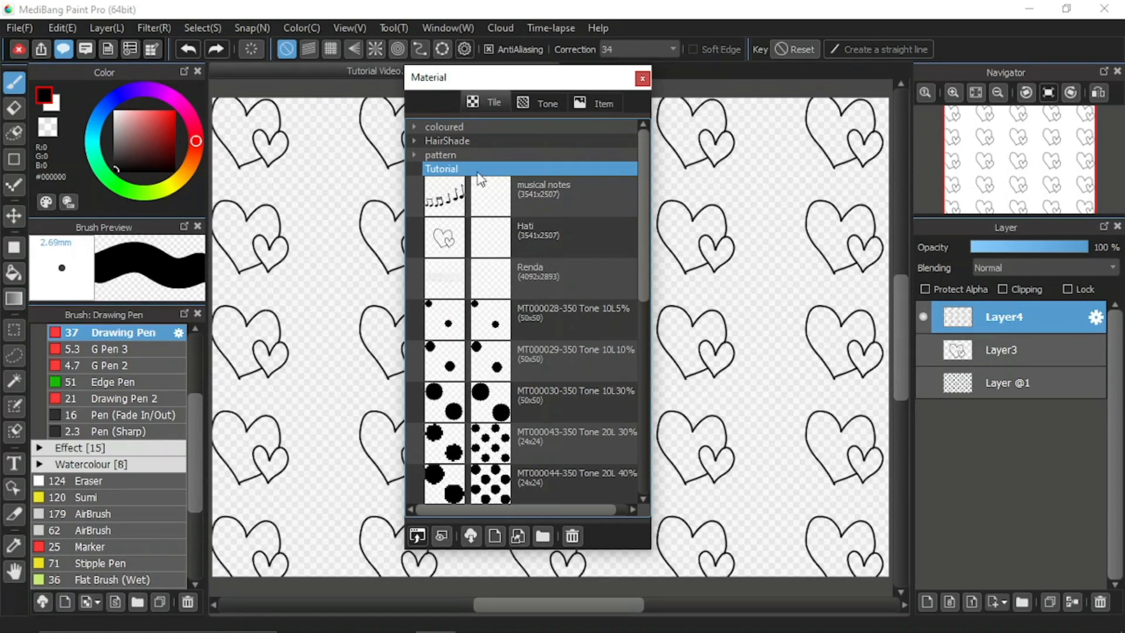
# Step: Move the Hati tile into the Tutorial group
pyautogui.click(597, 243)
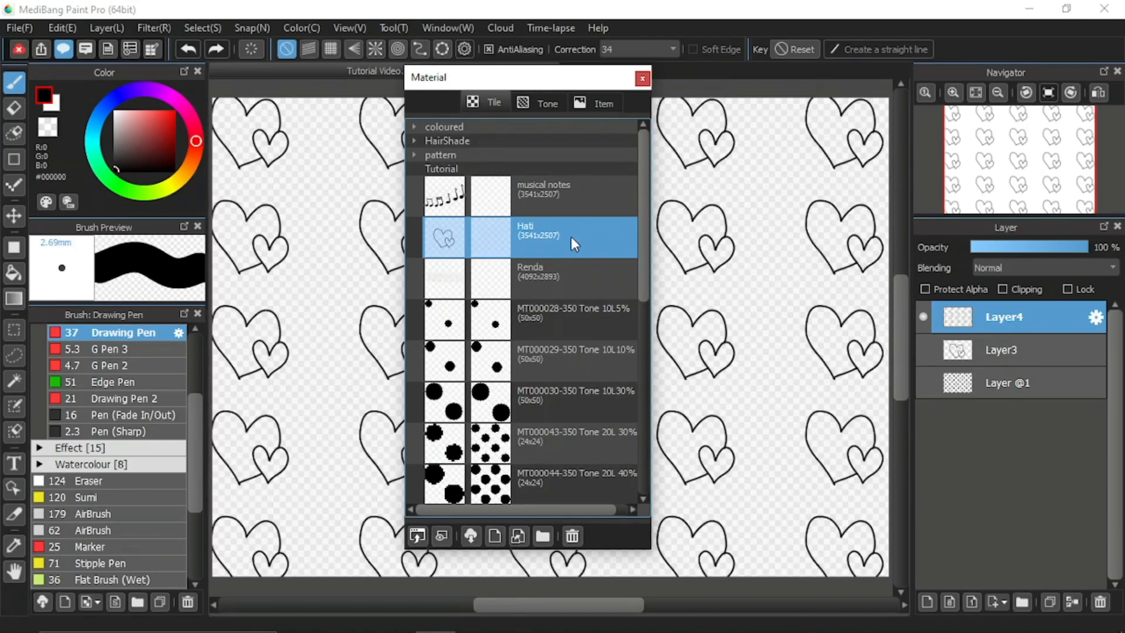
pyautogui.moveTo(570, 237); pyautogui.dragTo(617, 170)
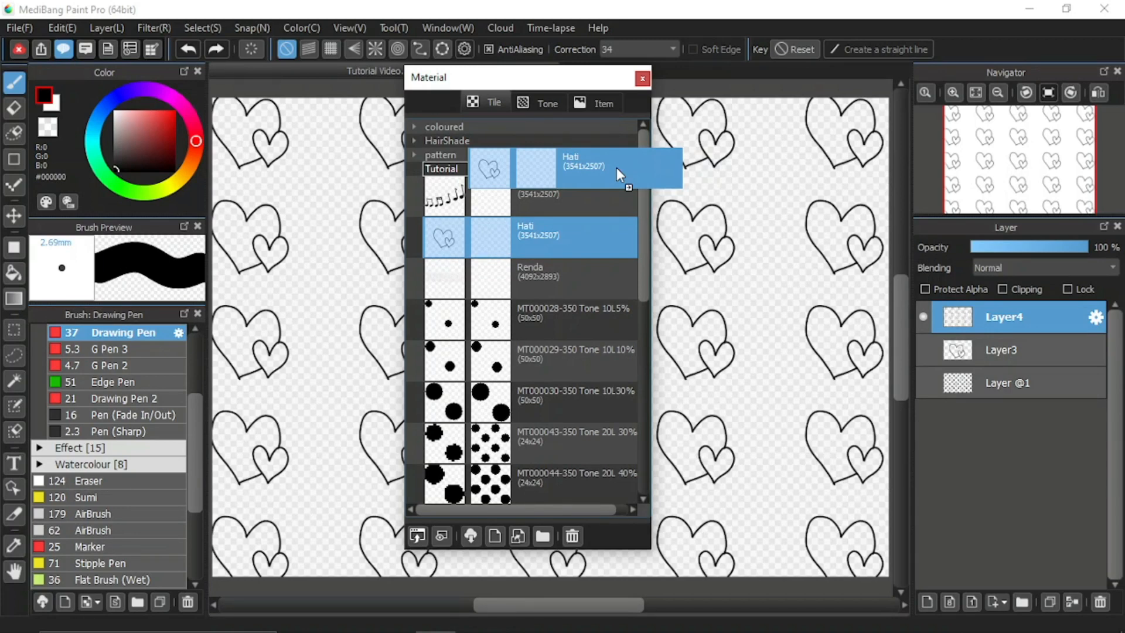
pyautogui.moveTo(616, 168)
pyautogui.mouseDown()
pyautogui.moveTo(632, 166)
pyautogui.moveTo(583, 167)
pyautogui.moveTo(607, 164)
pyautogui.mouseUp()
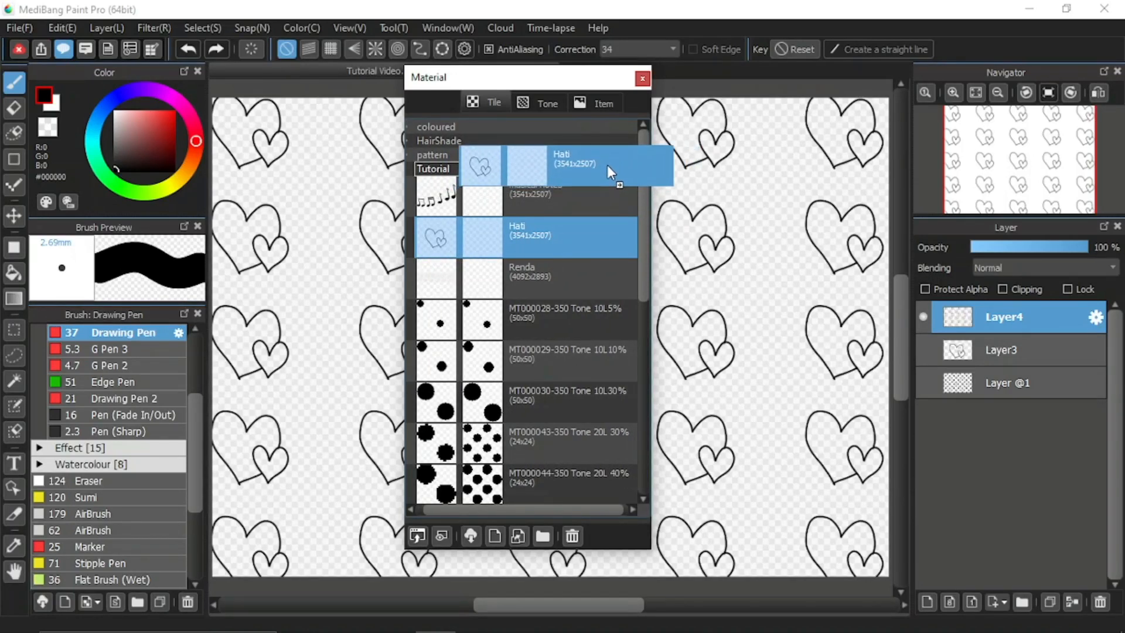
pyautogui.moveTo(607, 165)
pyautogui.mouseDown()
pyautogui.moveTo(609, 128)
pyautogui.moveTo(609, 167)
pyautogui.mouseUp()
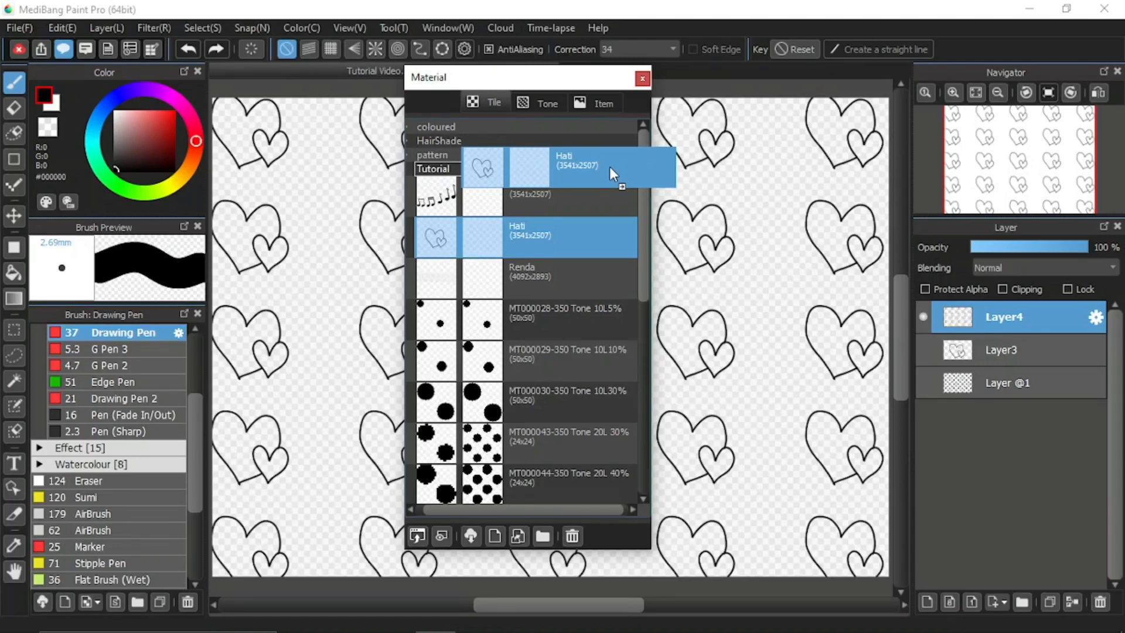
pyautogui.moveTo(610, 166); pyautogui.dragTo(609, 164)
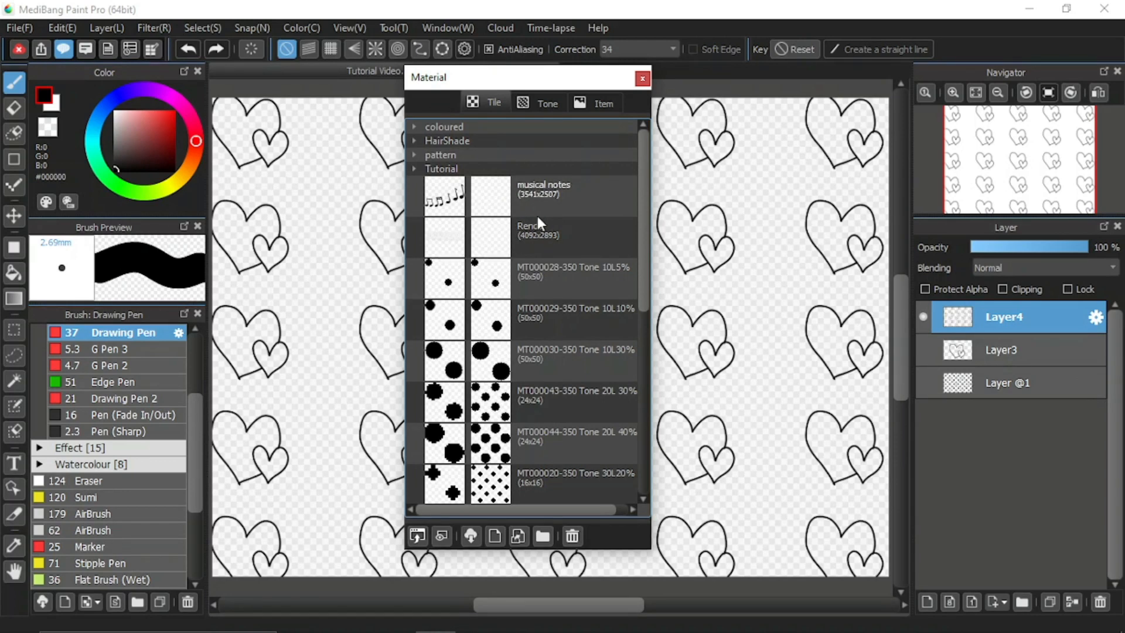
# Step: Expand the Tutorial group and move the musical notes tile into it
pyautogui.scroll(-3, 581, 320)
pyautogui.scroll(3, 562, 386)
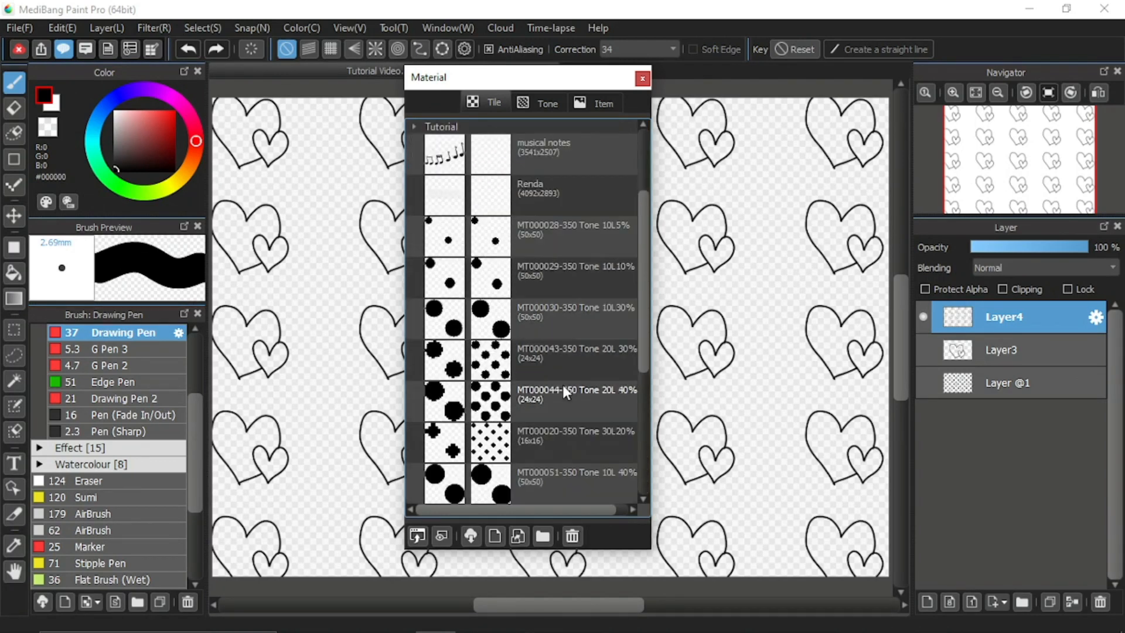
pyautogui.scroll(-3, 563, 384)
pyautogui.scroll(3, 580, 305)
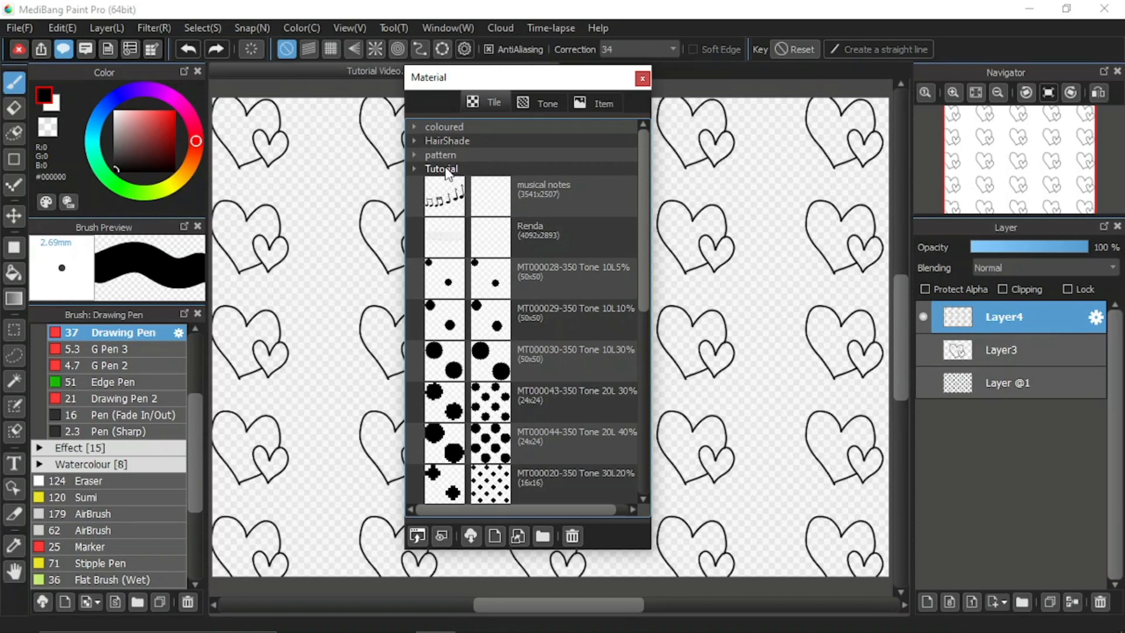
pyautogui.click(413, 168)
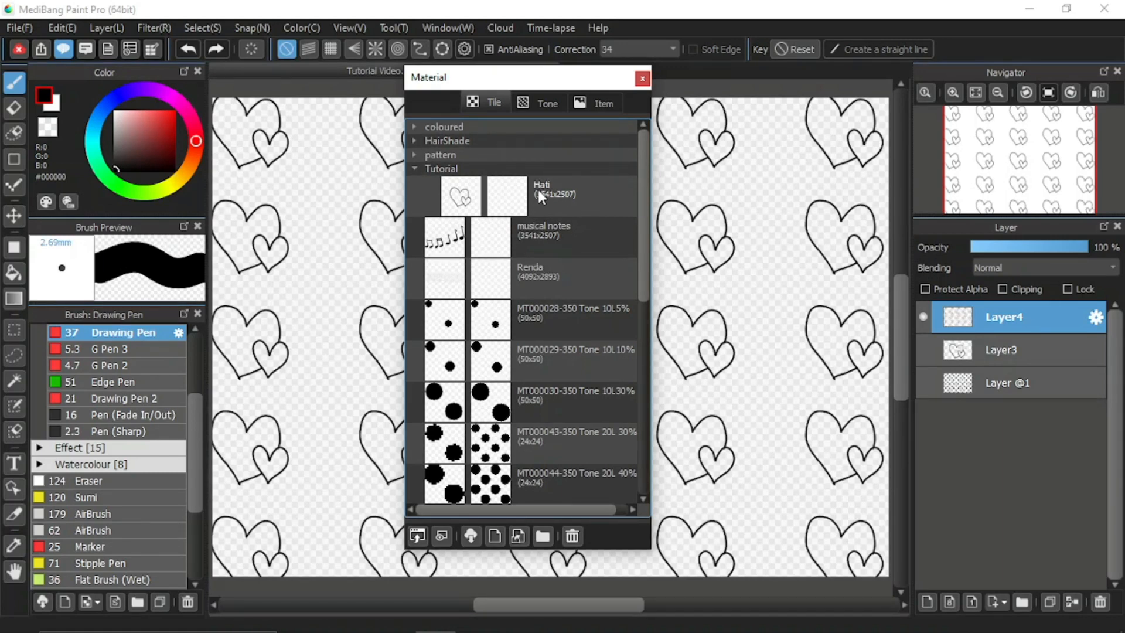
pyautogui.click(549, 241)
pyautogui.moveTo(549, 236); pyautogui.dragTo(586, 167)
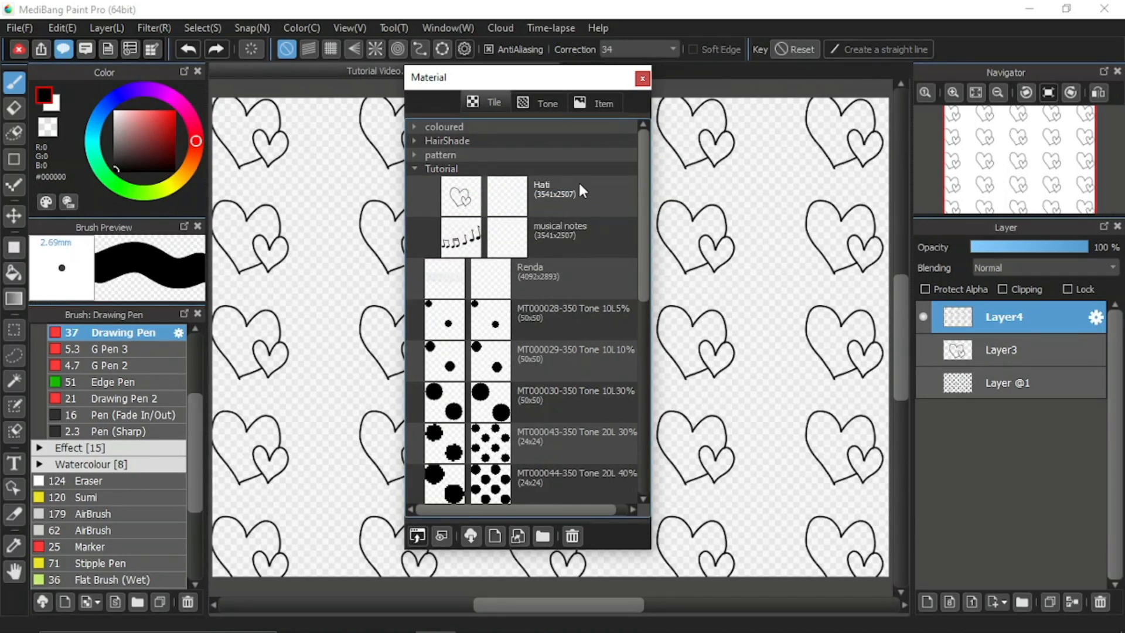
# Step: Collapse and re-expand the Tutorial group to check which materials it contains
pyautogui.click(415, 168)
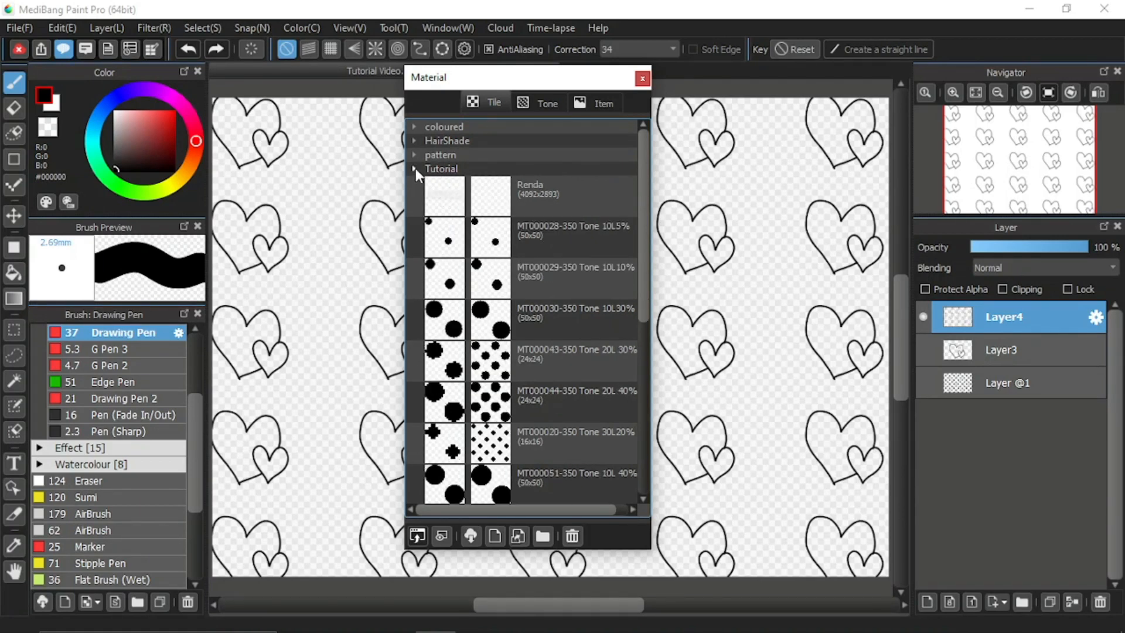
pyautogui.click(415, 168)
pyautogui.click(414, 168)
pyautogui.click(415, 168)
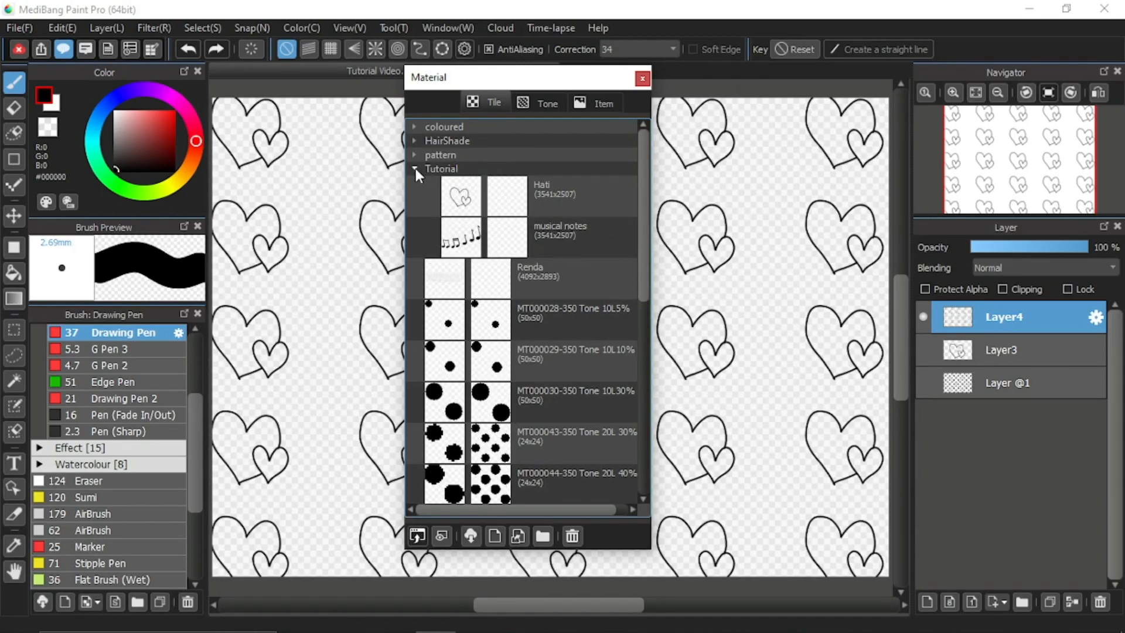
pyautogui.click(415, 168)
pyautogui.click(415, 168)
# Step: Move the Hati tile out of the Tutorial group and place it below Renda
pyautogui.click(560, 235)
pyautogui.moveTo(560, 234)
pyautogui.mouseDown()
pyautogui.moveTo(553, 292)
pyautogui.moveTo(571, 227)
pyautogui.mouseUp()
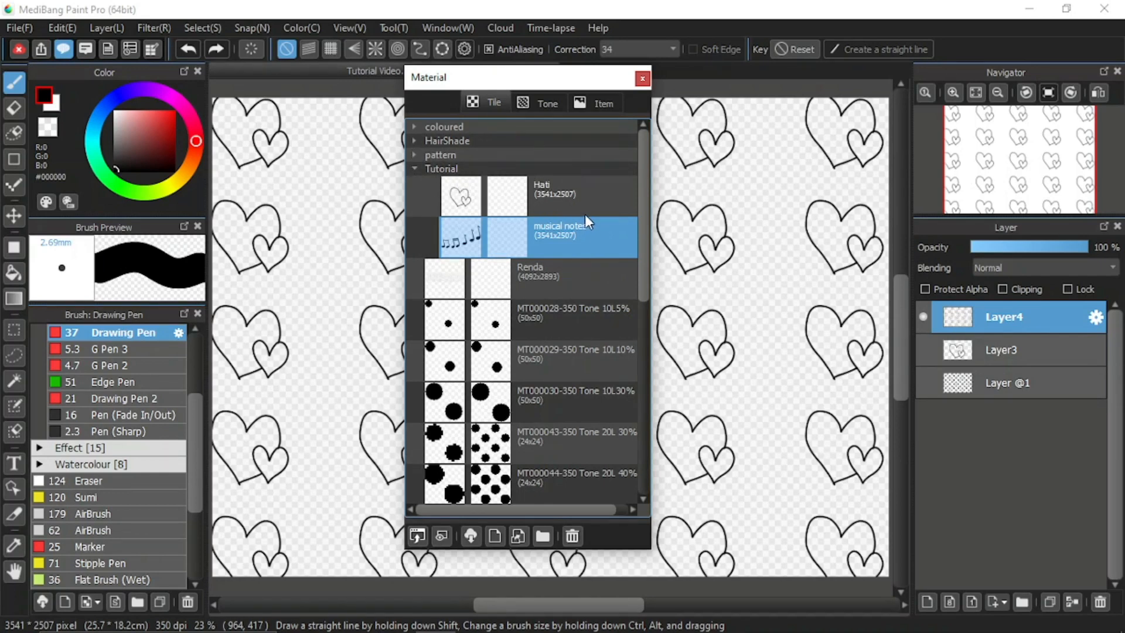
pyautogui.click(546, 197)
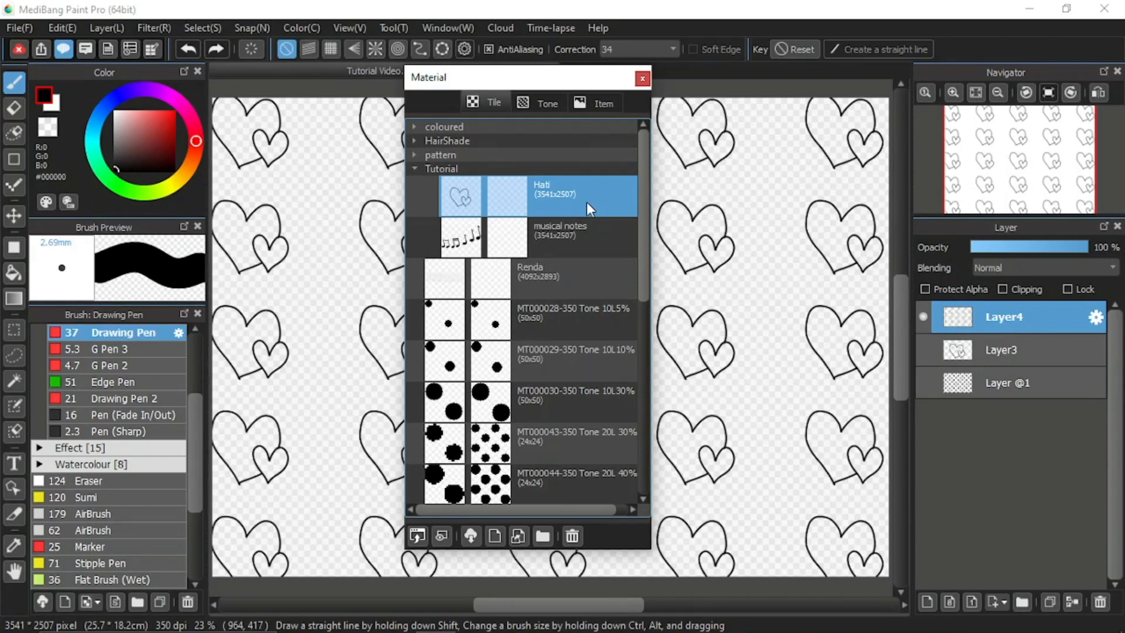
pyautogui.moveTo(585, 201); pyautogui.dragTo(564, 305)
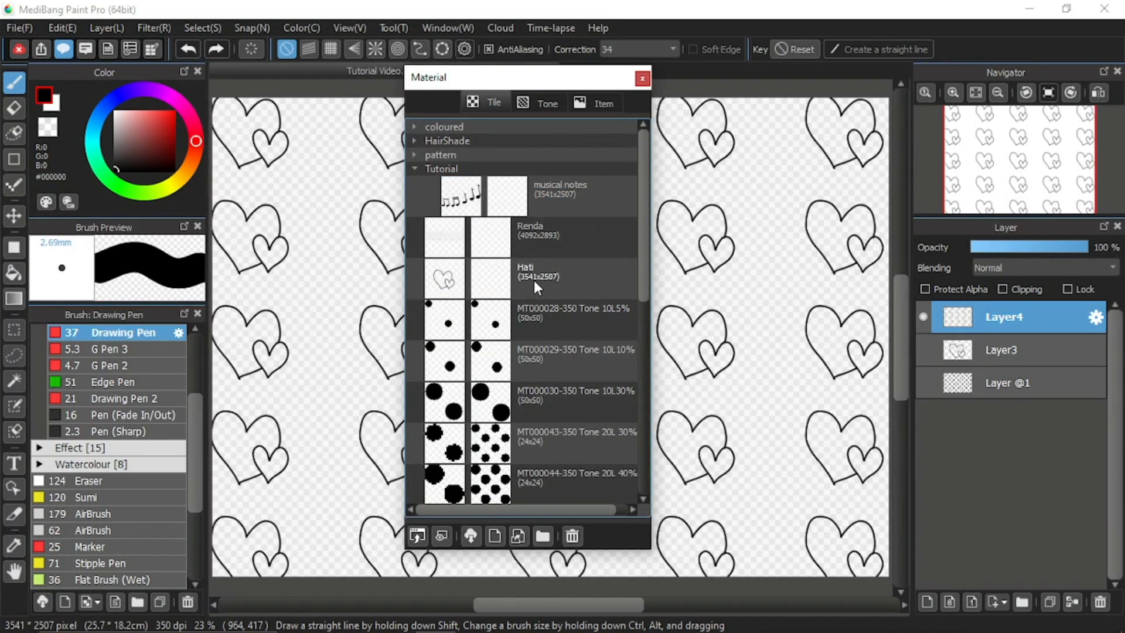
# Step: Fold and unfold the Tutorial group to compare grouped materials with the ungrouped Hati and Renda tiles
pyautogui.click(413, 170)
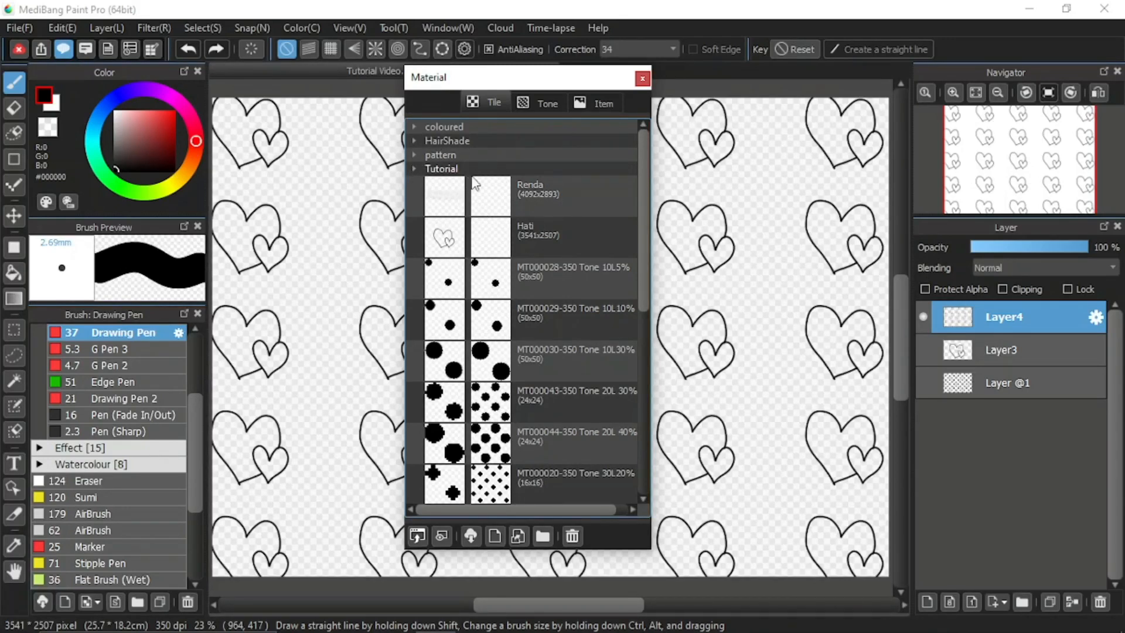
pyautogui.click(412, 169)
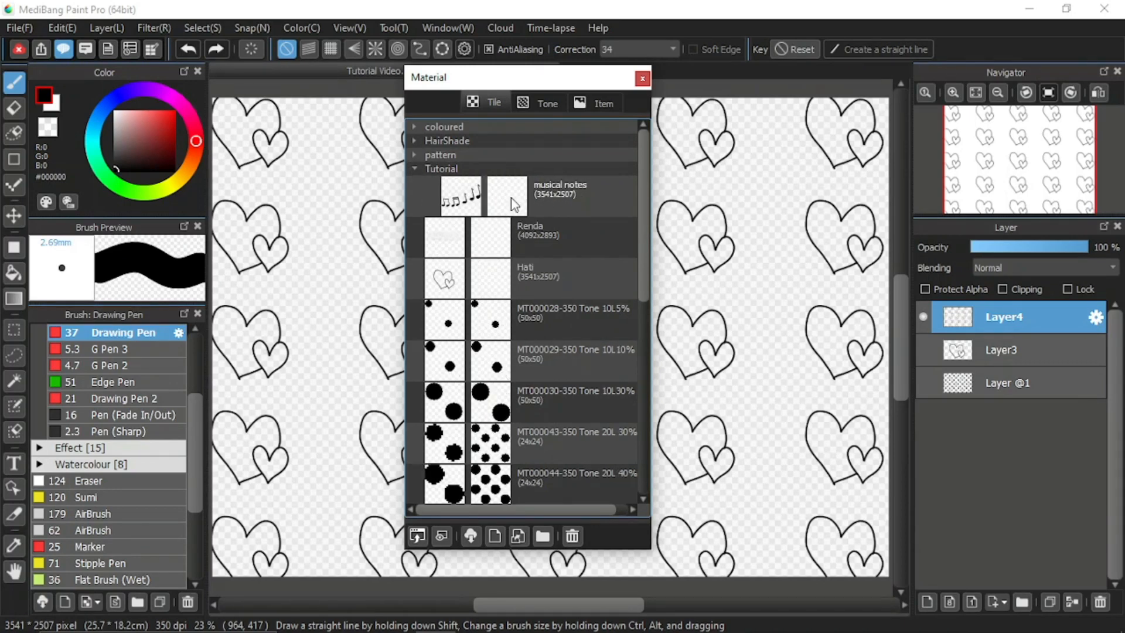
pyautogui.click(414, 168)
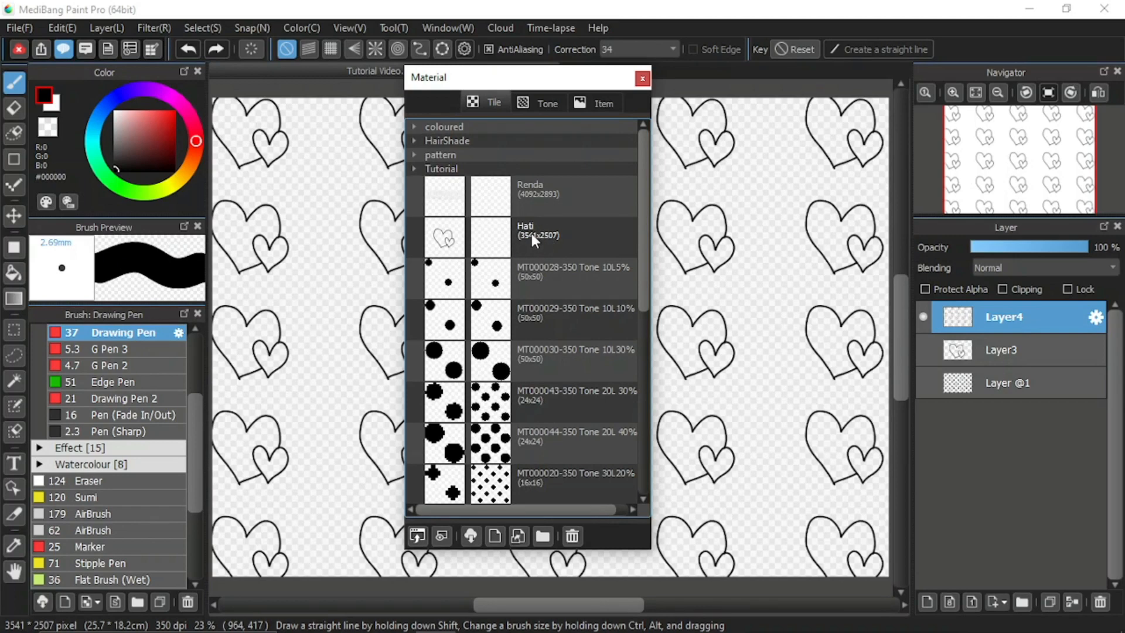
pyautogui.click(415, 170)
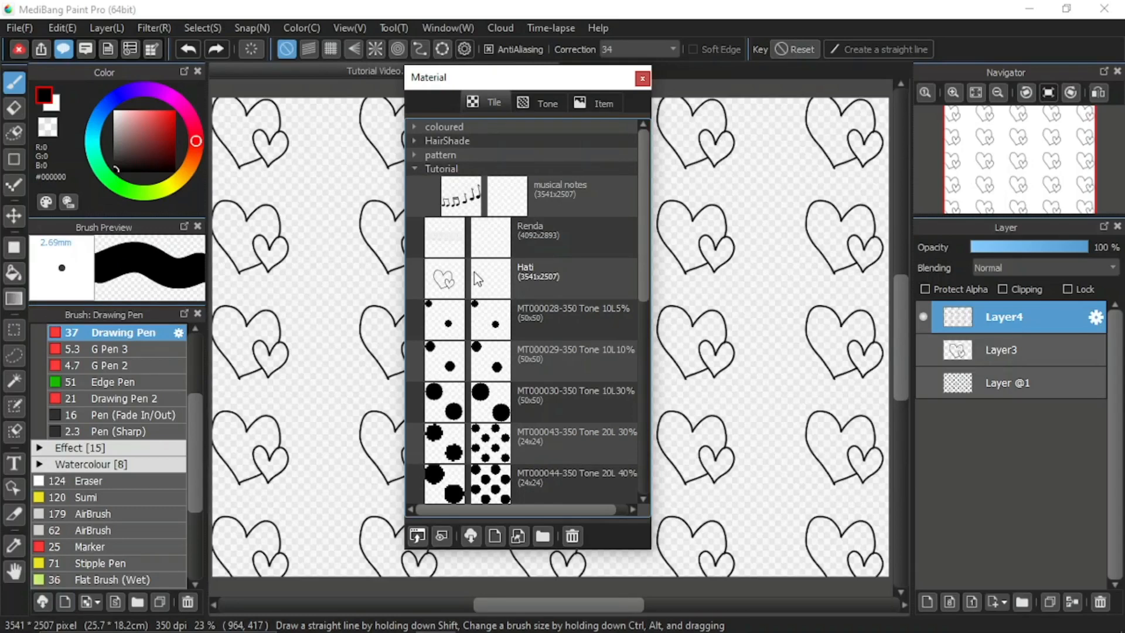
# Step: Delete the Hati tile from the materials and accept its removal
pyautogui.click(615, 276)
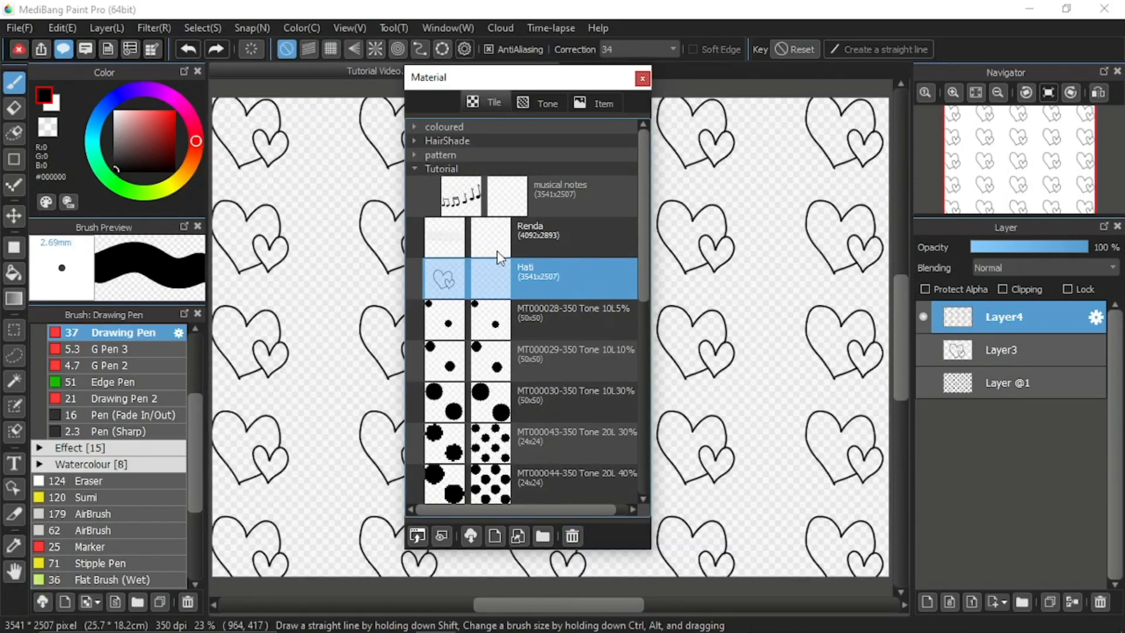
pyautogui.click(572, 536)
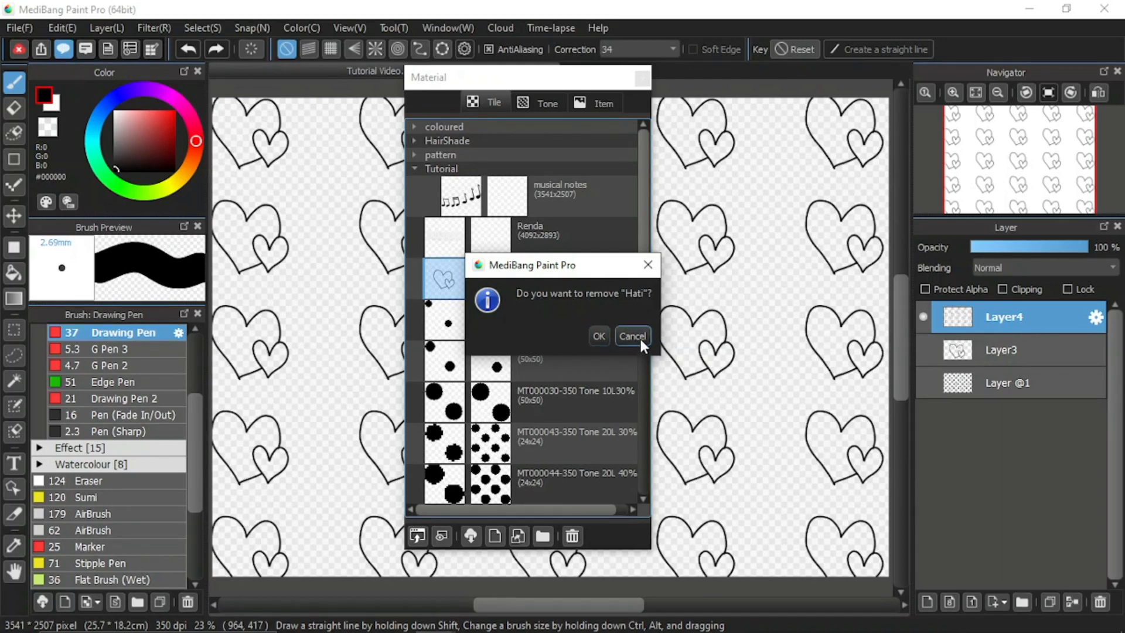
pyautogui.click(597, 335)
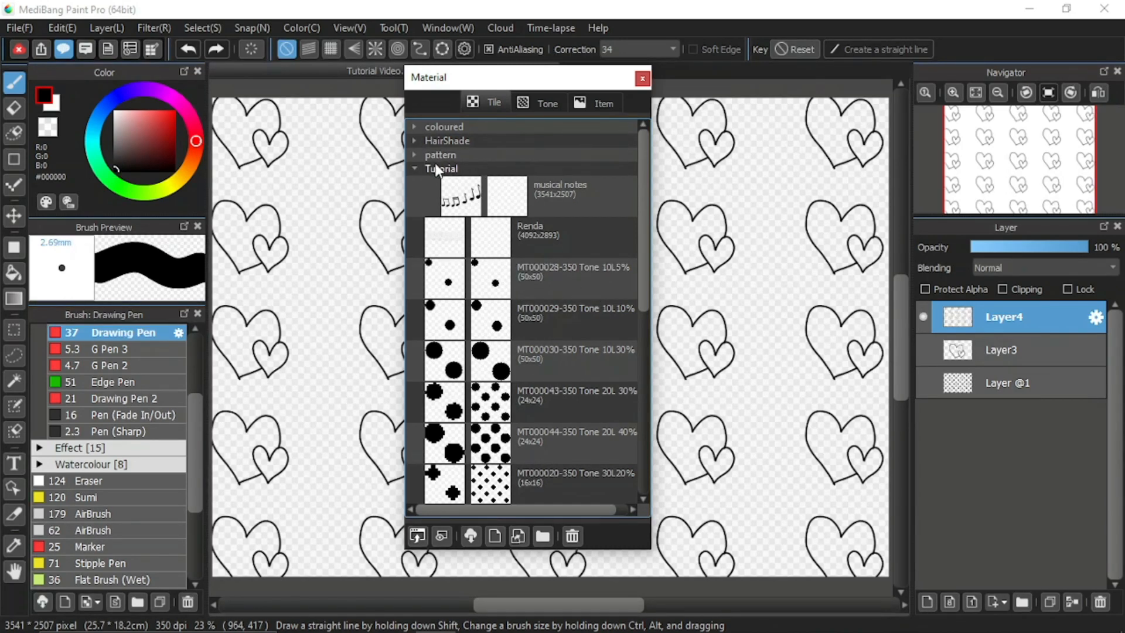
# Step: Delete the Tutorial group together with the musical notes tile inside it
pyautogui.click(475, 169)
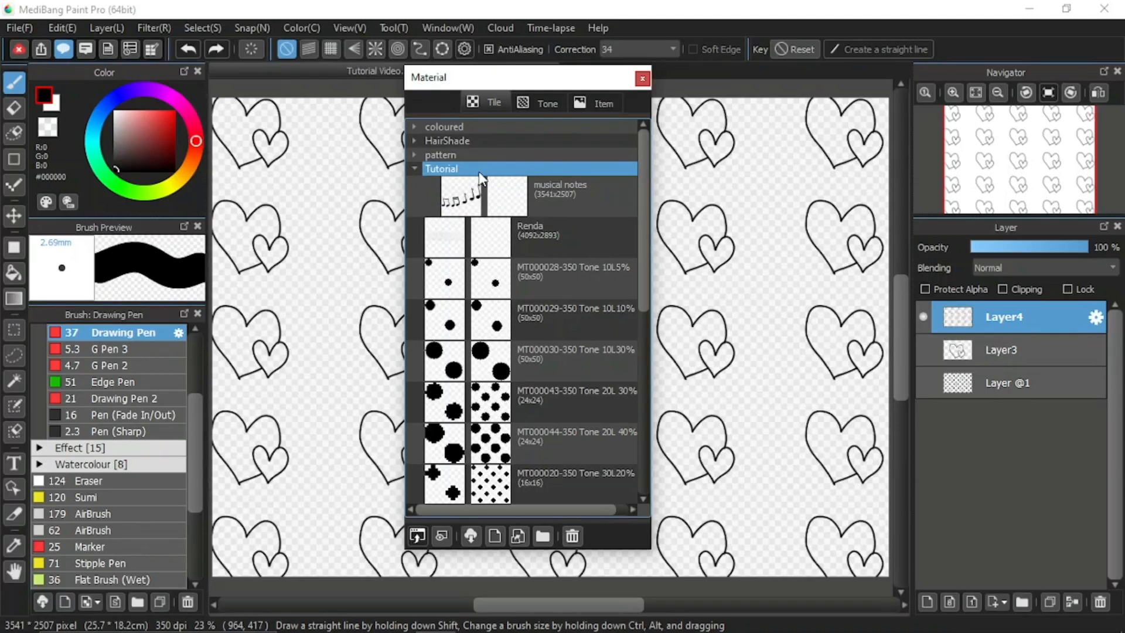
pyautogui.click(573, 535)
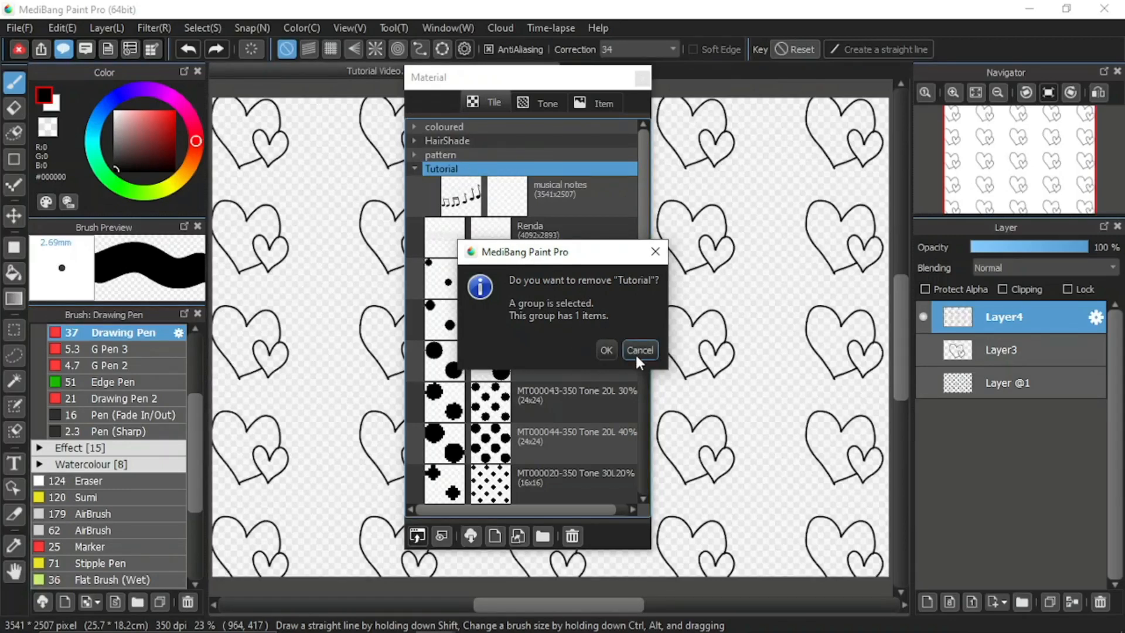
pyautogui.click(606, 349)
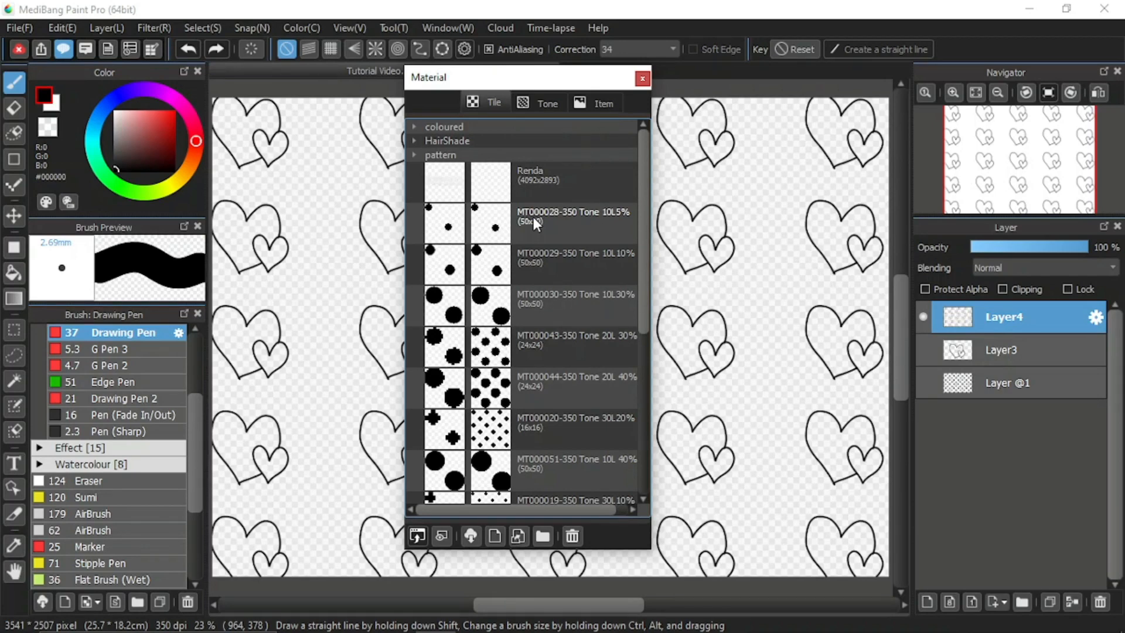
# Step: Look through the whole list of tile materials, including the built-in tone tiles, and the dialog balloons among the item materials
pyautogui.scroll(-3, 530, 227)
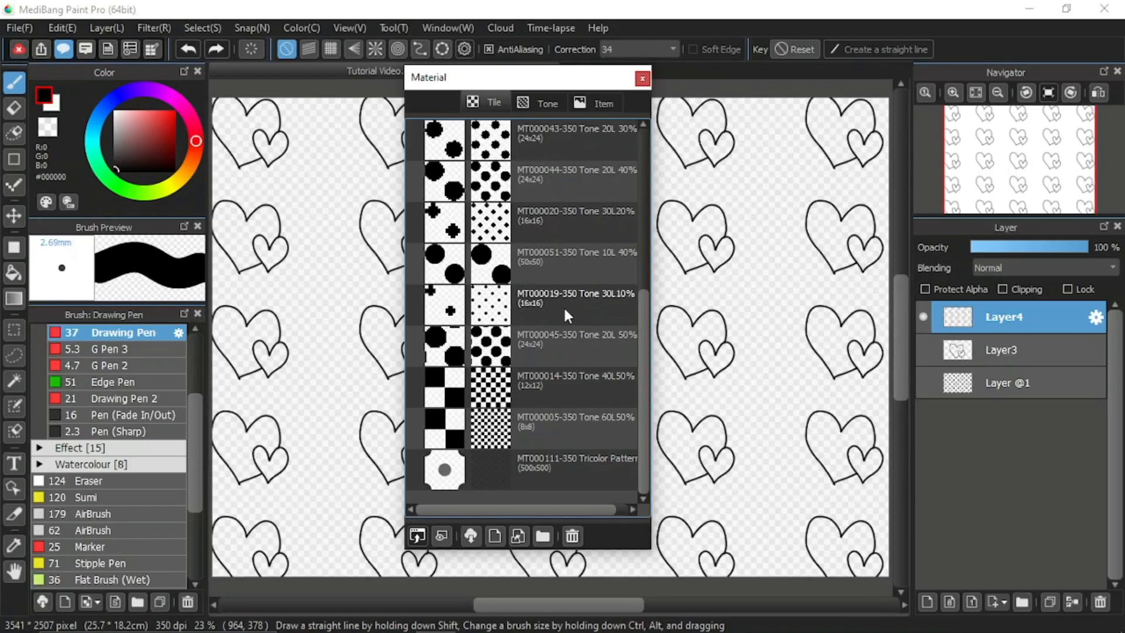
pyautogui.scroll(3, 565, 311)
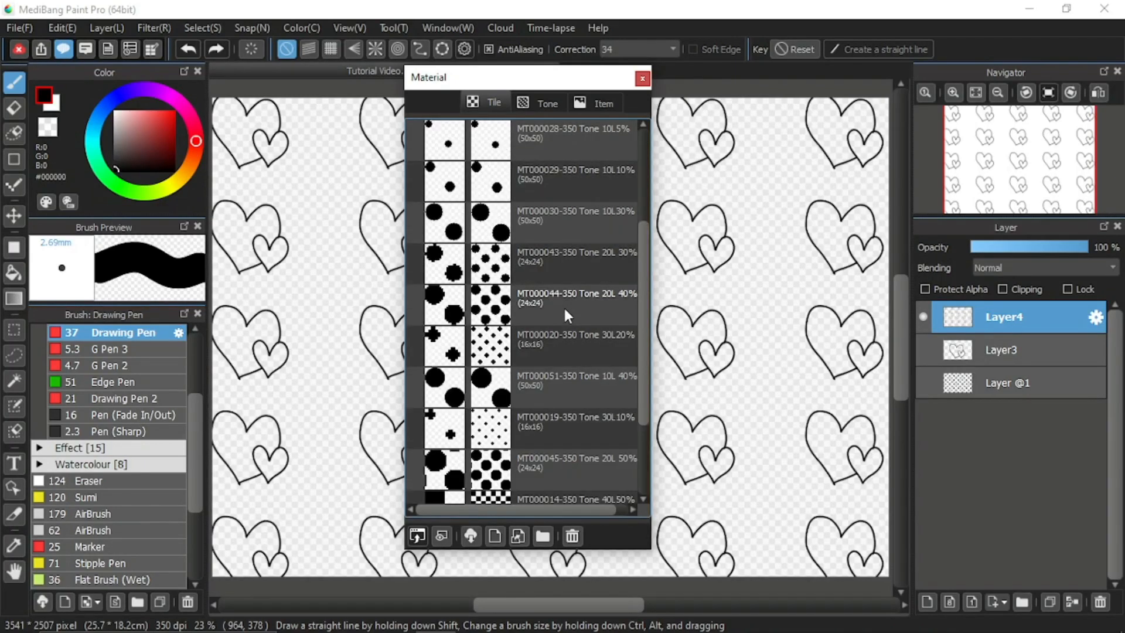
pyautogui.scroll(2, 564, 315)
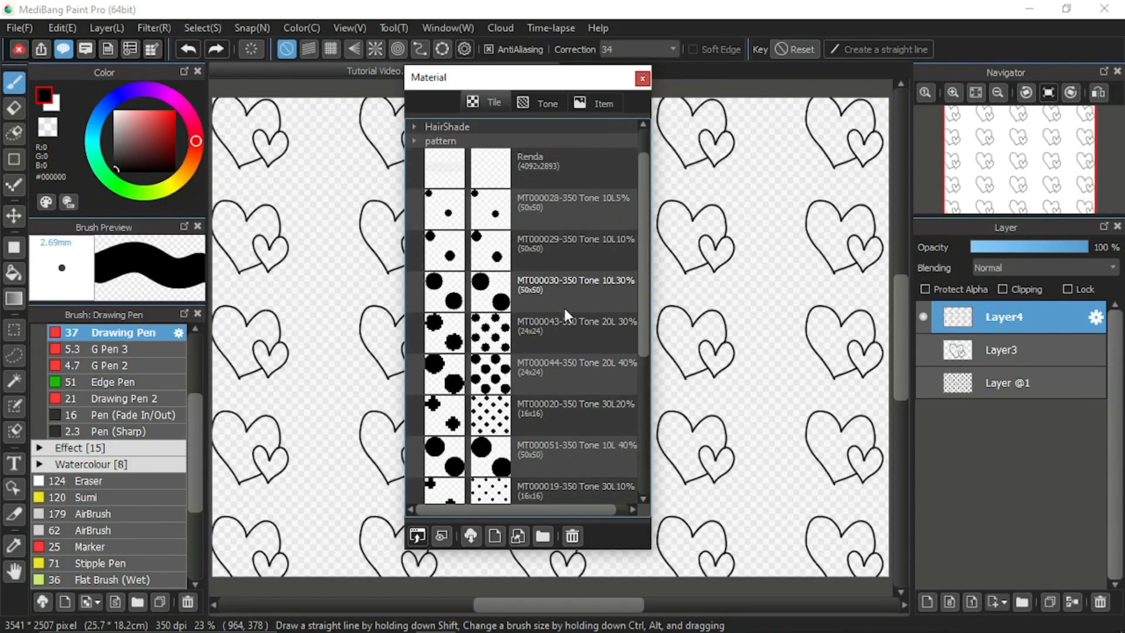
pyautogui.scroll(-2, 564, 308)
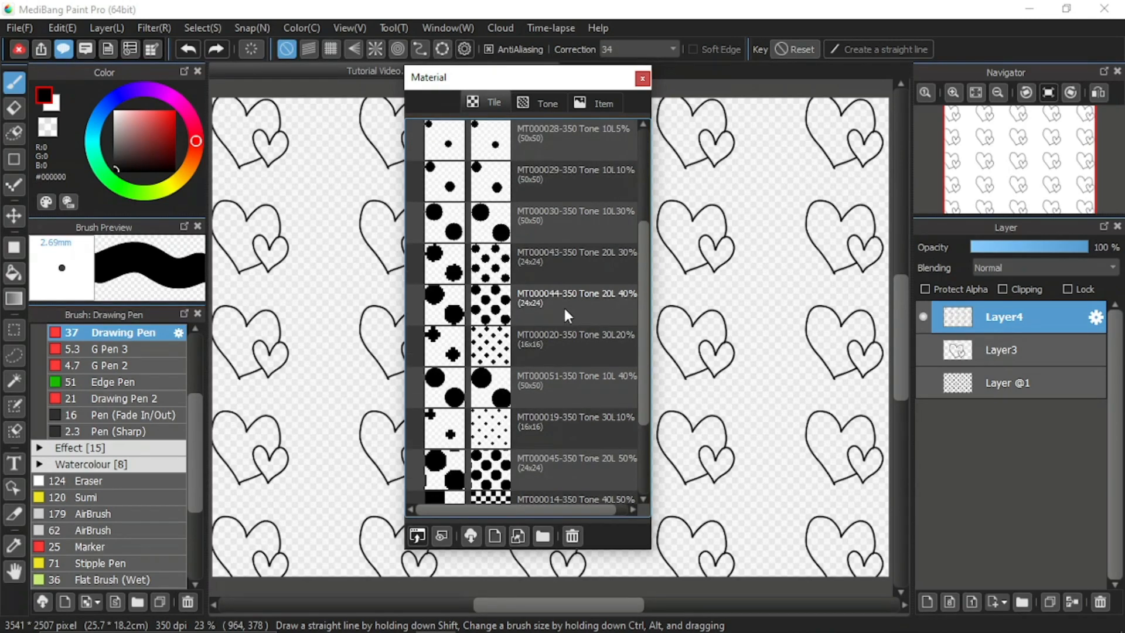
pyautogui.scroll(2, 540, 280)
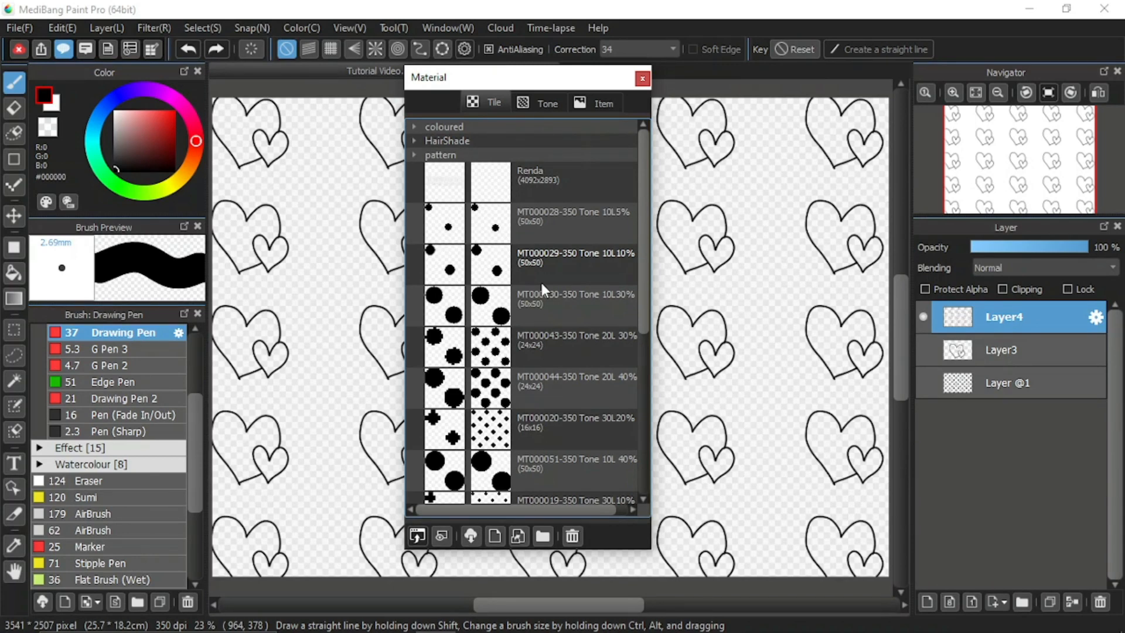
pyautogui.scroll(-1, 564, 318)
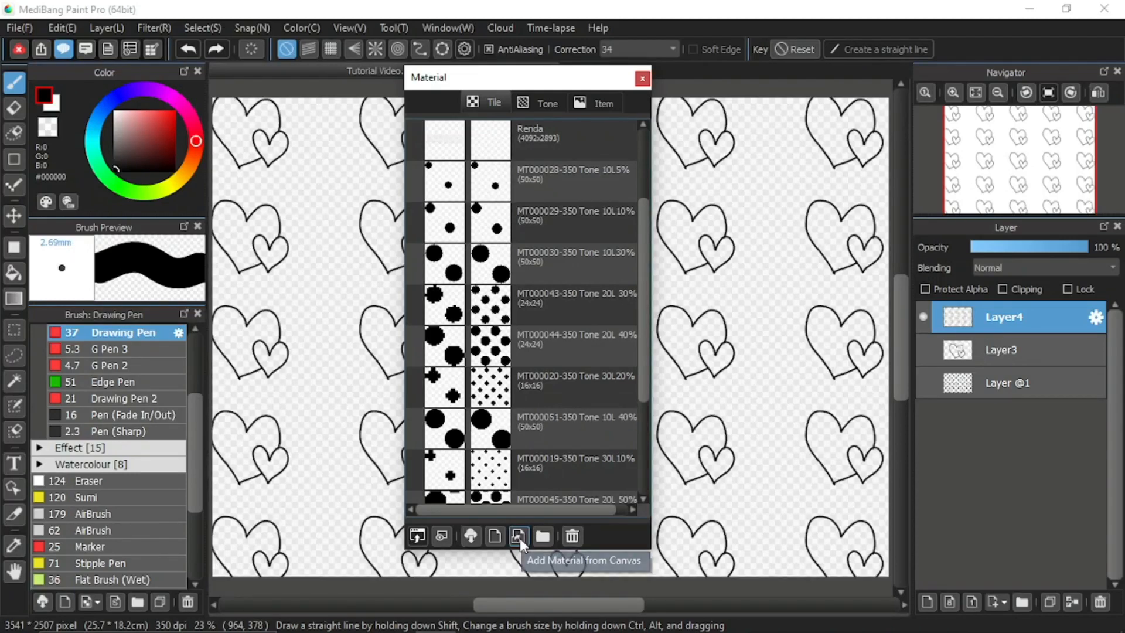
pyautogui.scroll(1, 529, 399)
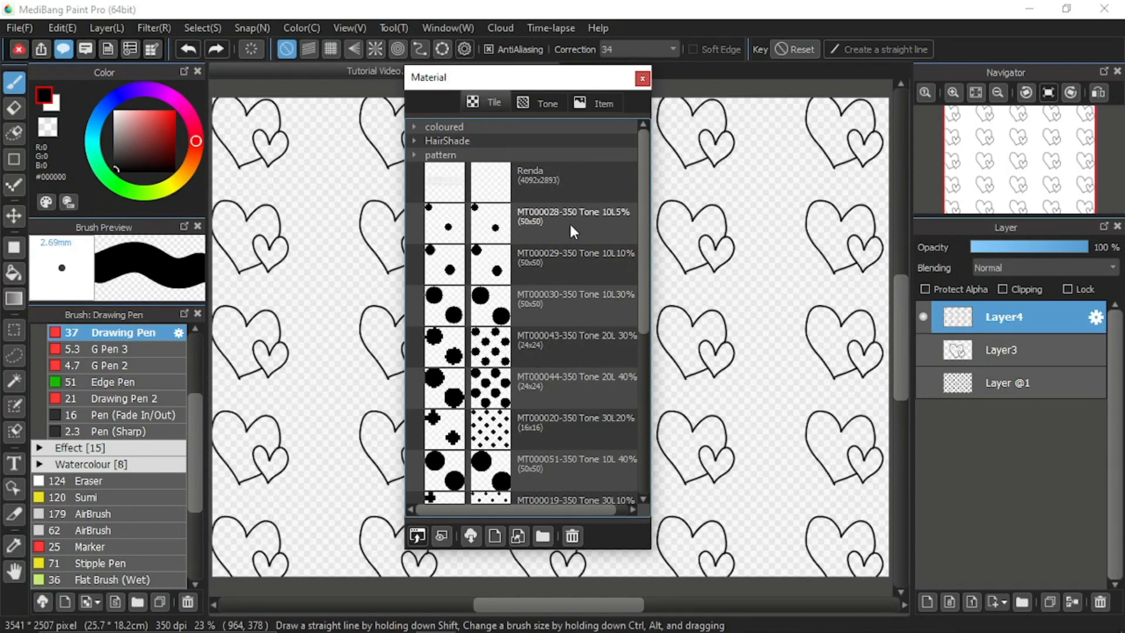
pyautogui.scroll(-5, 571, 223)
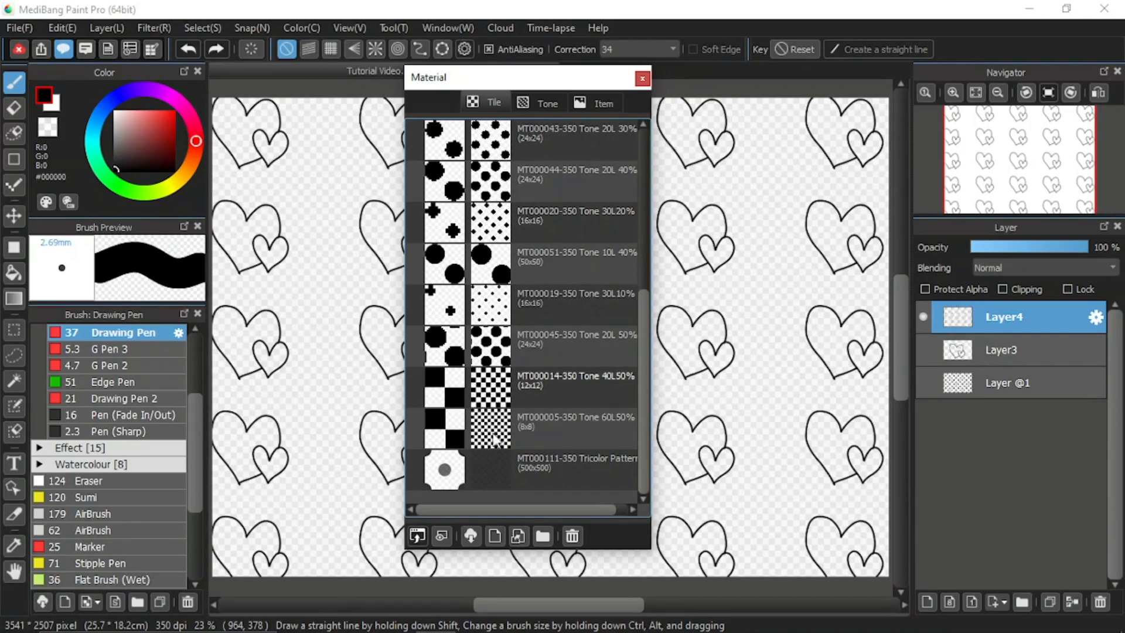
pyautogui.scroll(5, 581, 262)
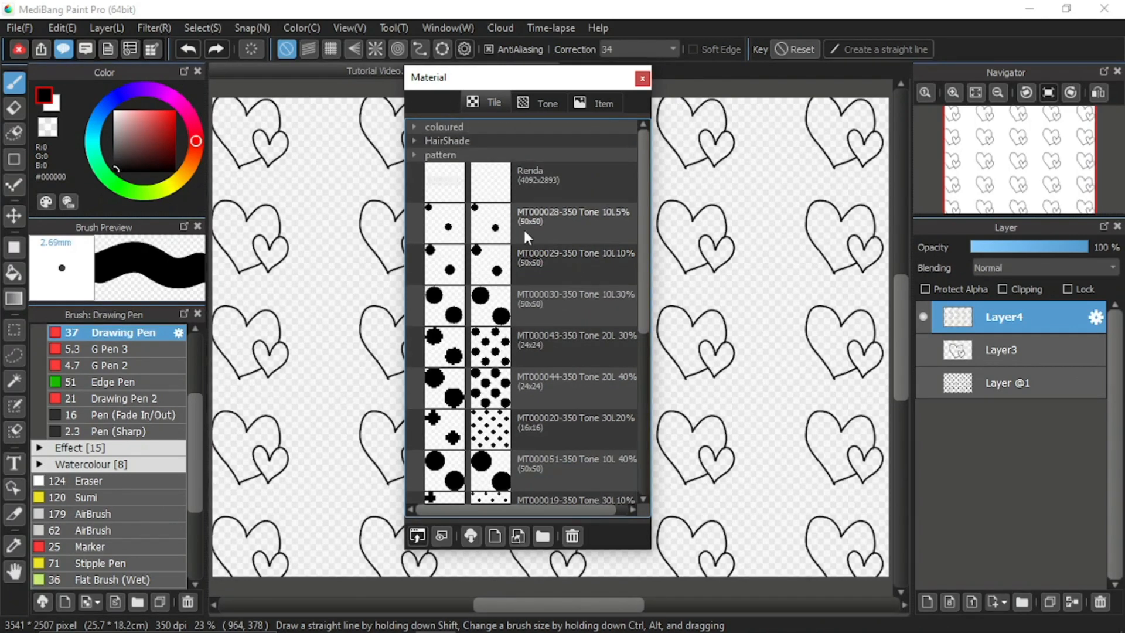
pyautogui.click(593, 105)
pyautogui.scroll(-5, 588, 290)
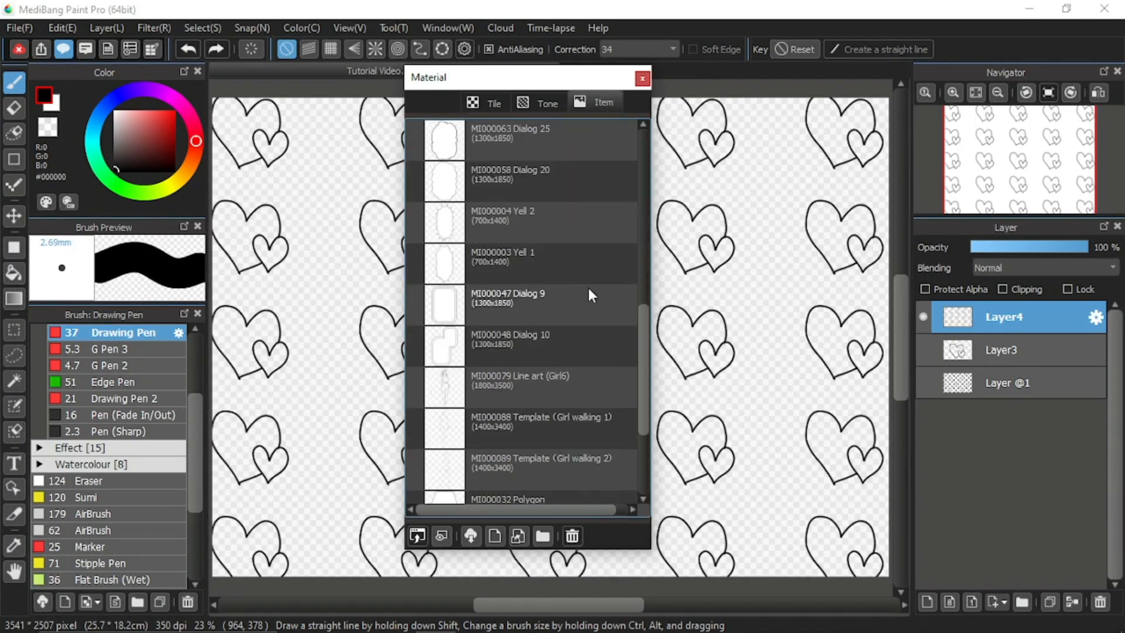
# Step: Browse the tone materials, expand the Flowers group to examine its patterns, and collapse it again
pyautogui.click(538, 103)
pyautogui.scroll(3, 567, 251)
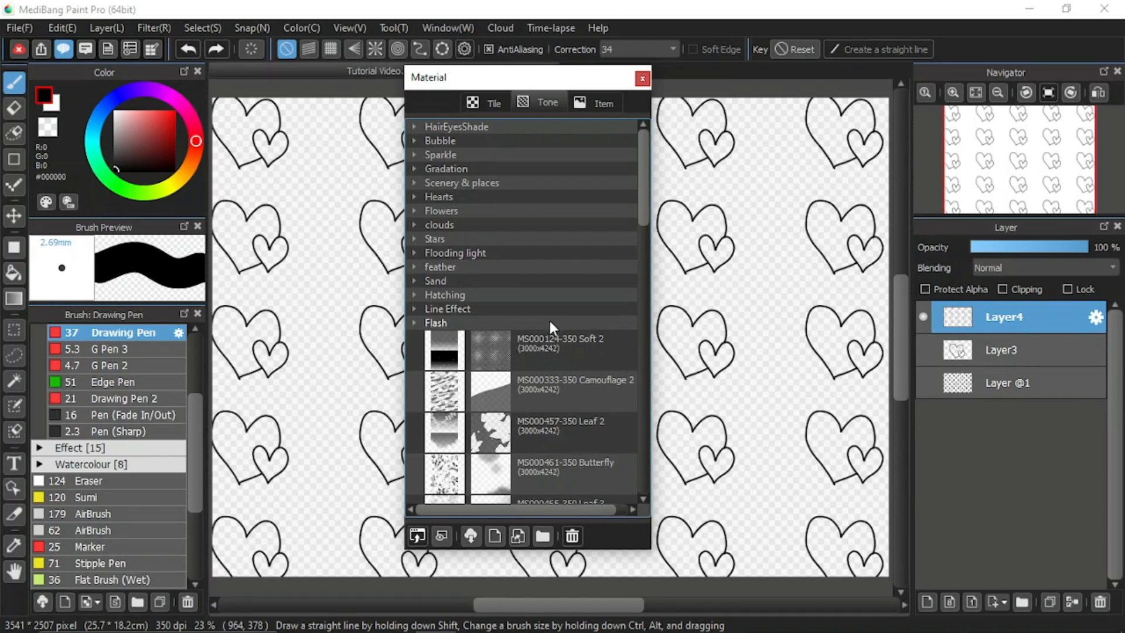
pyautogui.click(414, 213)
pyautogui.scroll(-5, 570, 304)
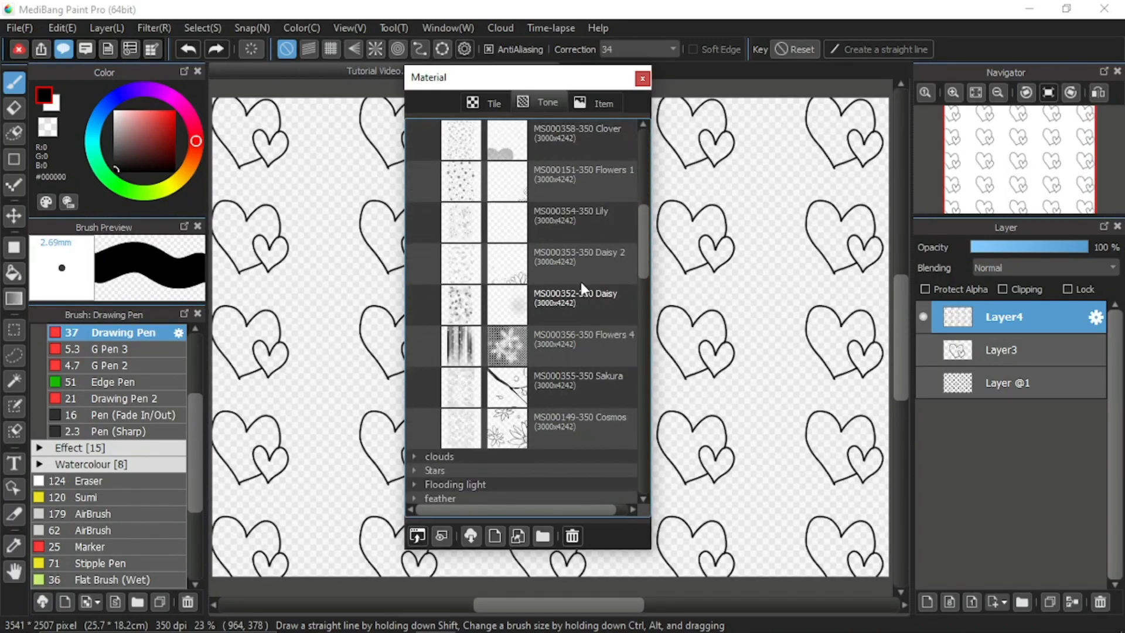
pyautogui.scroll(3, 581, 287)
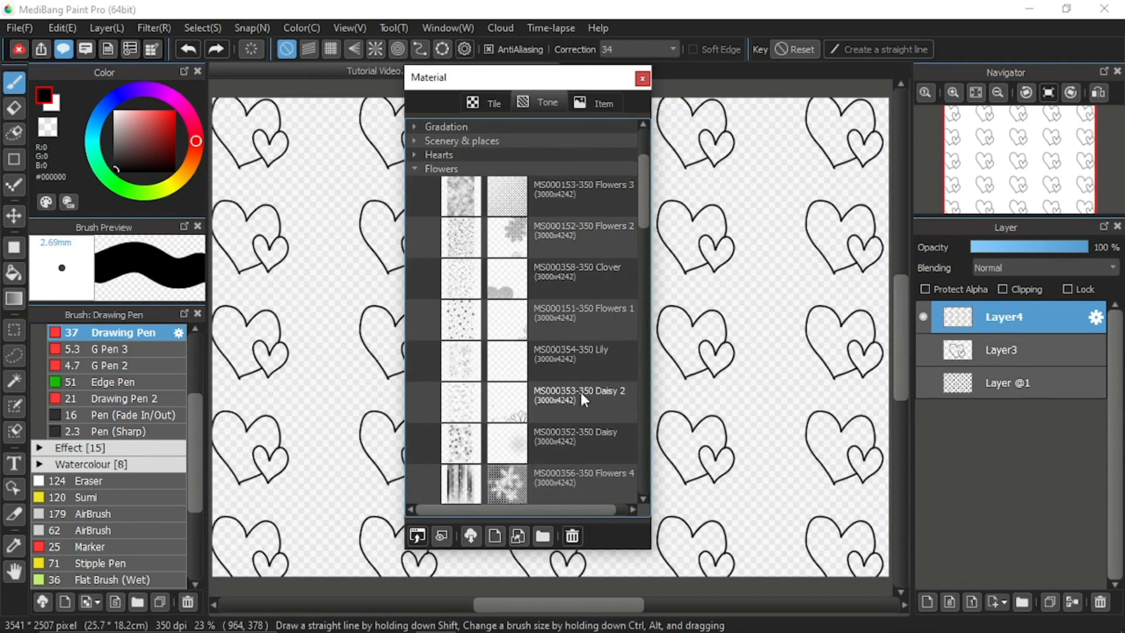
pyautogui.click(416, 168)
# Step: Examine the ungrouped tone materials through to the end of the list, and revisit the tile and item materials
pyautogui.scroll(-5, 564, 356)
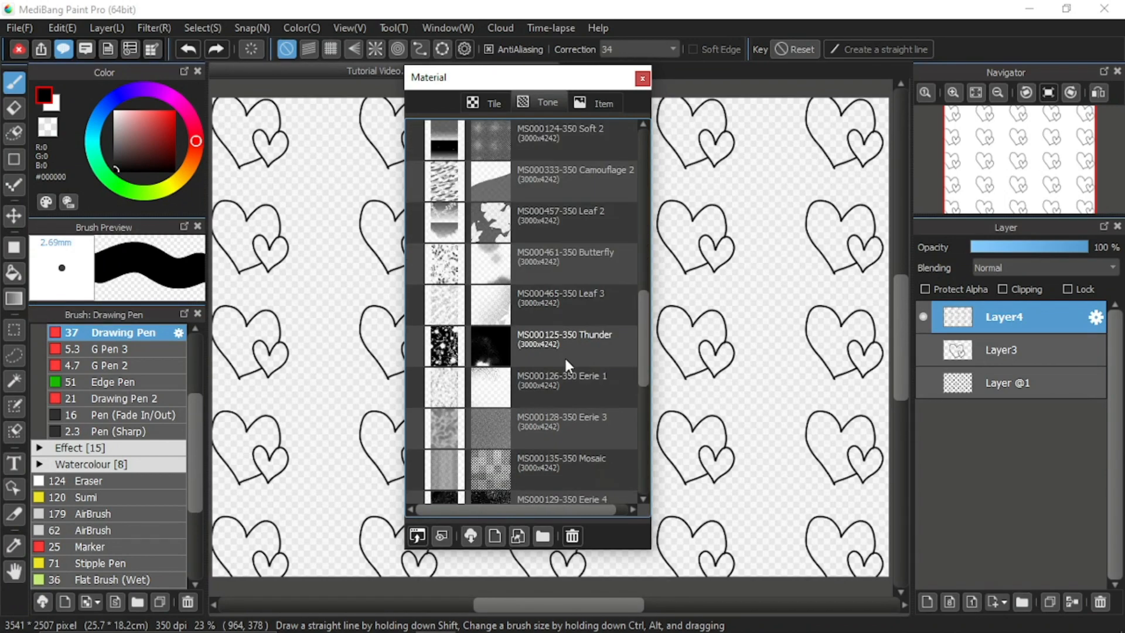
pyautogui.scroll(-3, 518, 458)
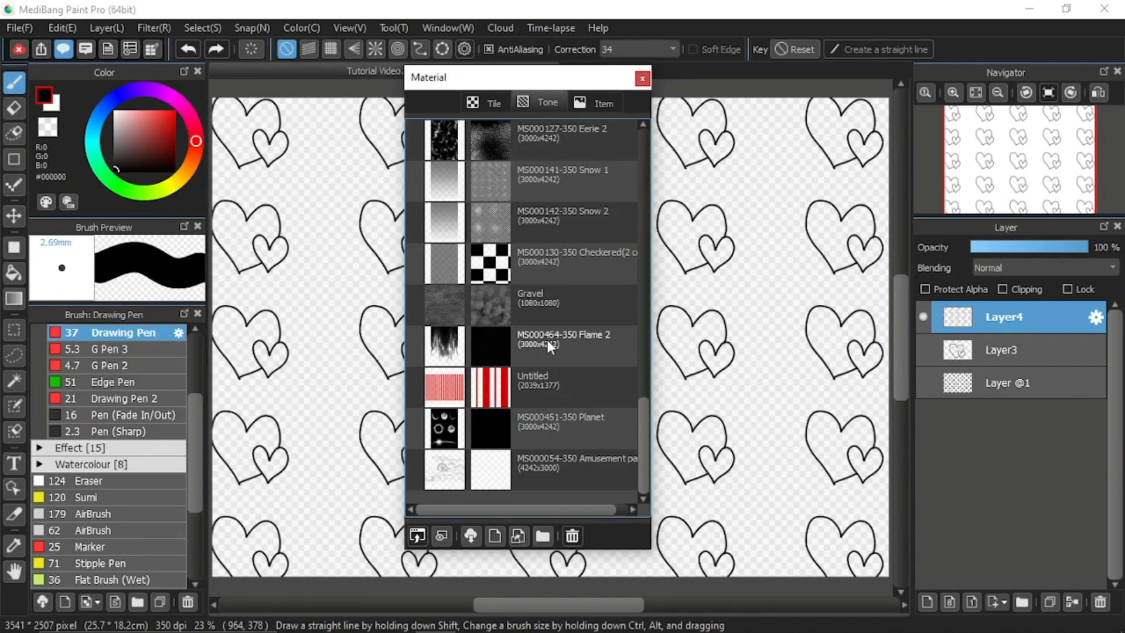
pyautogui.scroll(5, 548, 338)
pyautogui.scroll(2, 549, 336)
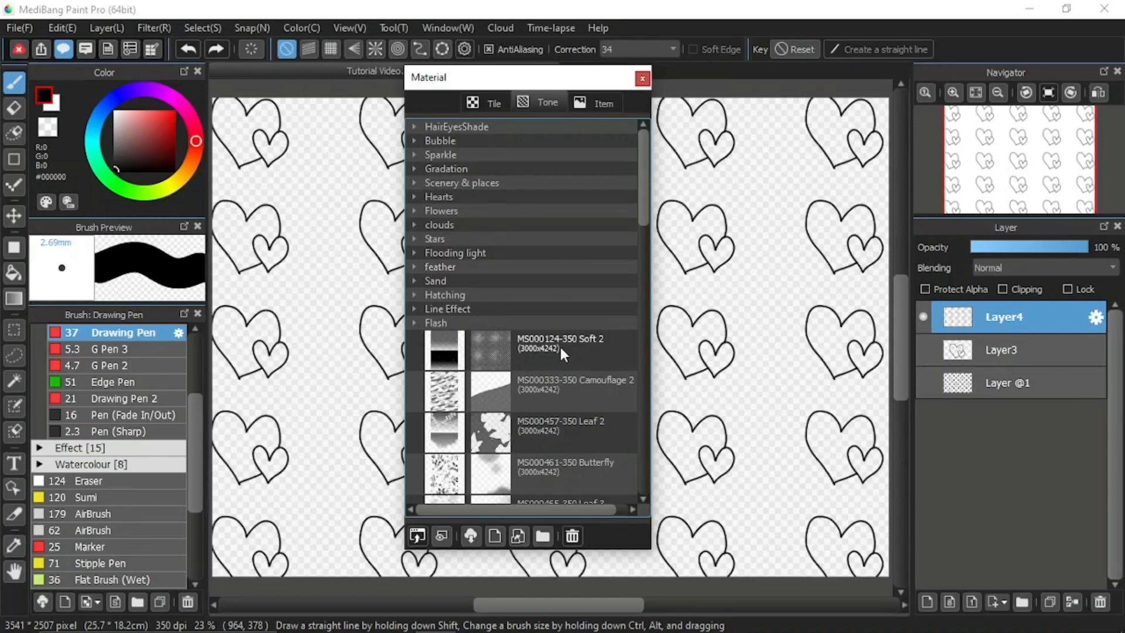
pyautogui.scroll(-5, 560, 349)
pyautogui.scroll(5, 560, 350)
pyautogui.click(545, 104)
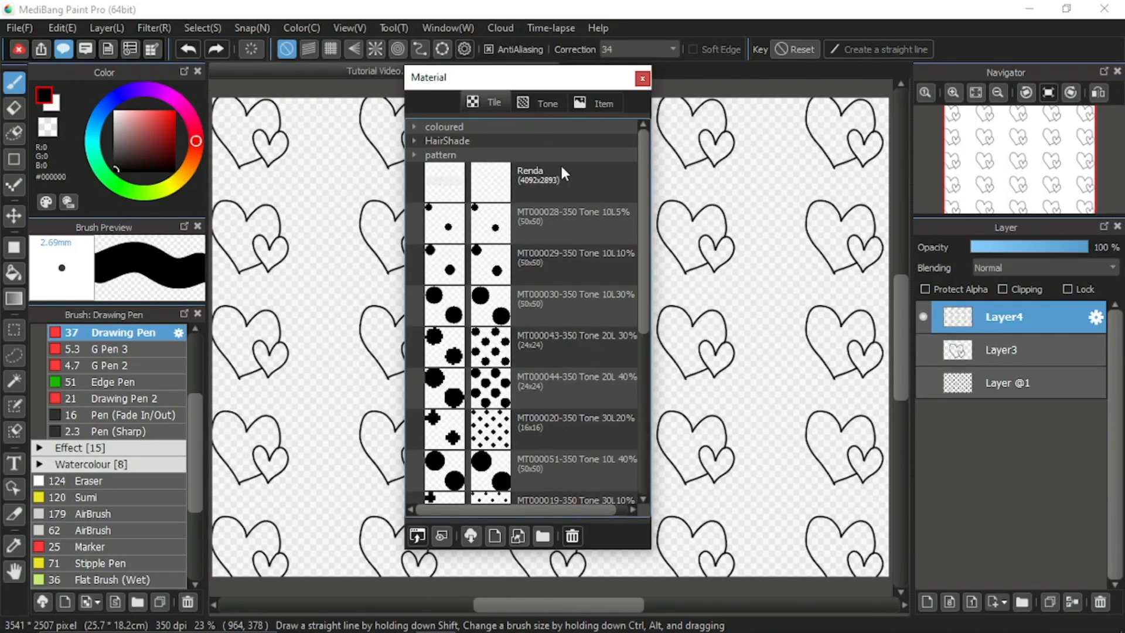
pyautogui.click(595, 103)
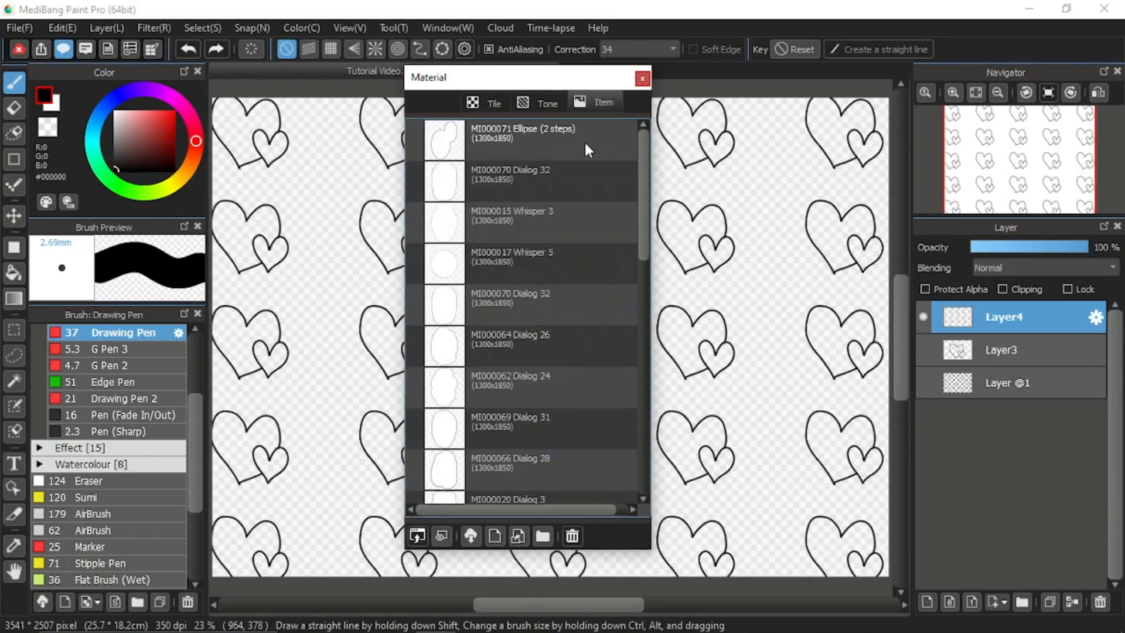